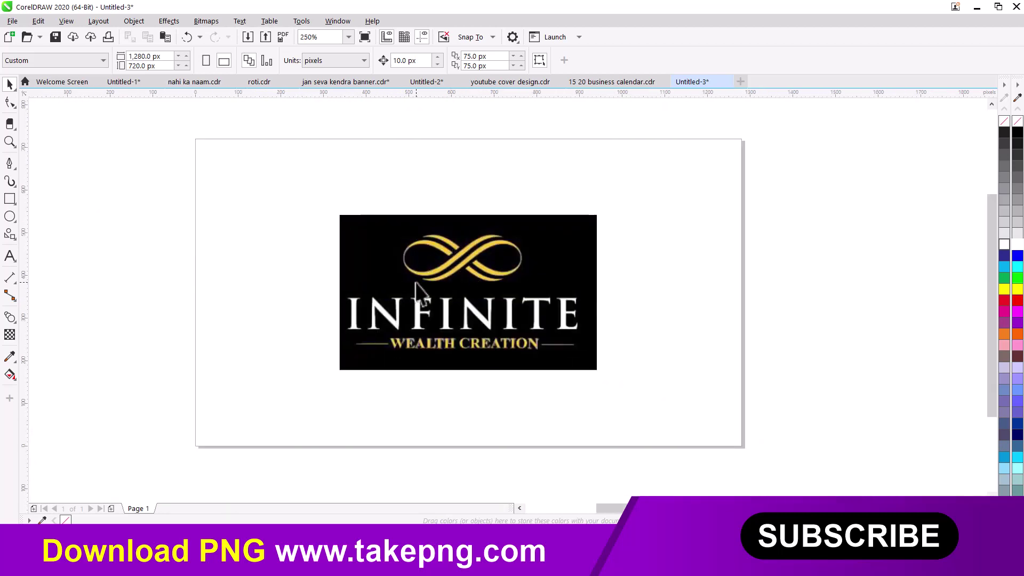
# - Draw a four-point Bézier path from the upper-left strand's inner end via the left loop and central crossing to the upper-right tip
pyautogui.scroll(2, 445, 259)
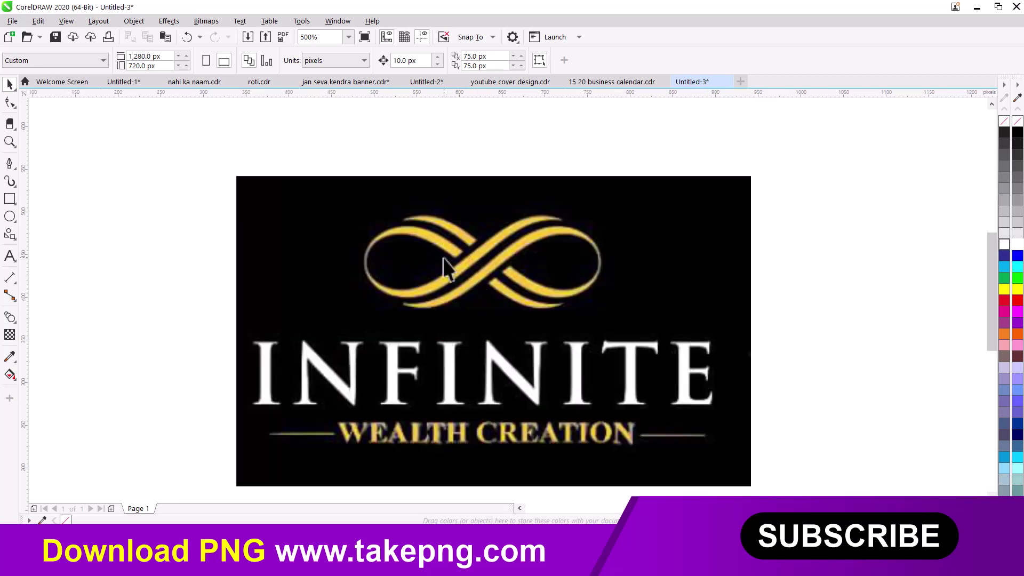
pyautogui.scroll(2, 443, 258)
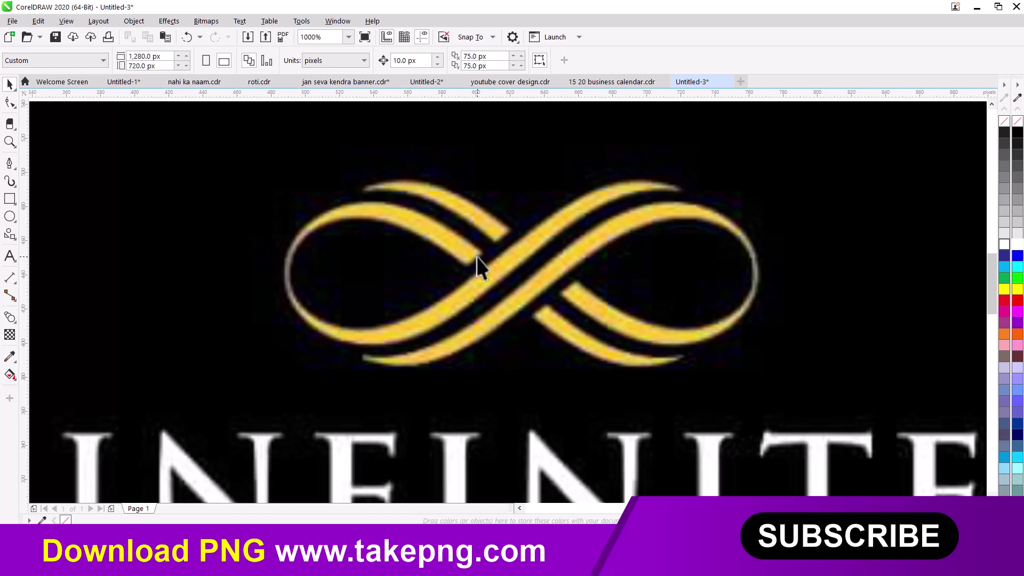
pyautogui.click(15, 169)
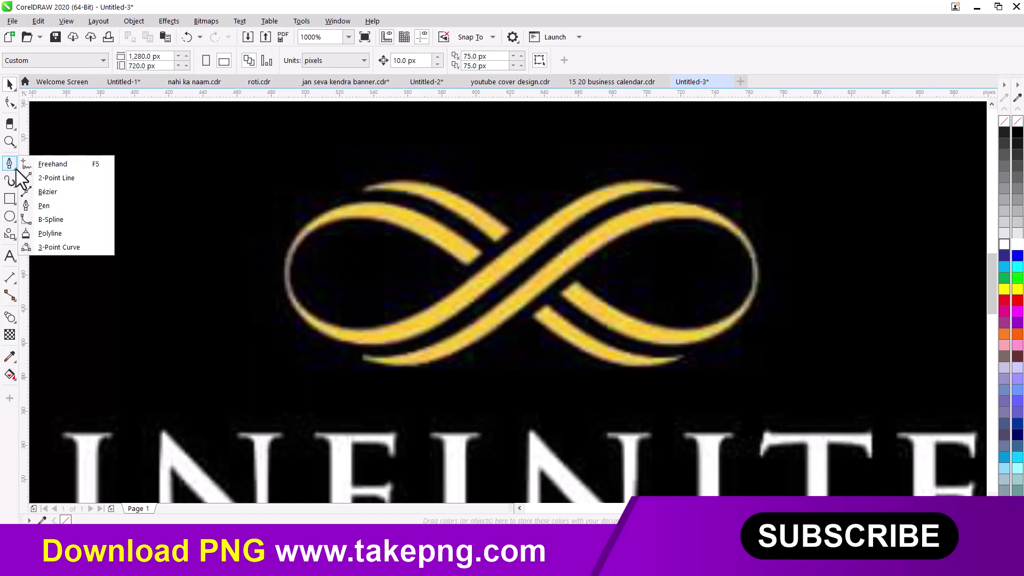
pyautogui.click(48, 193)
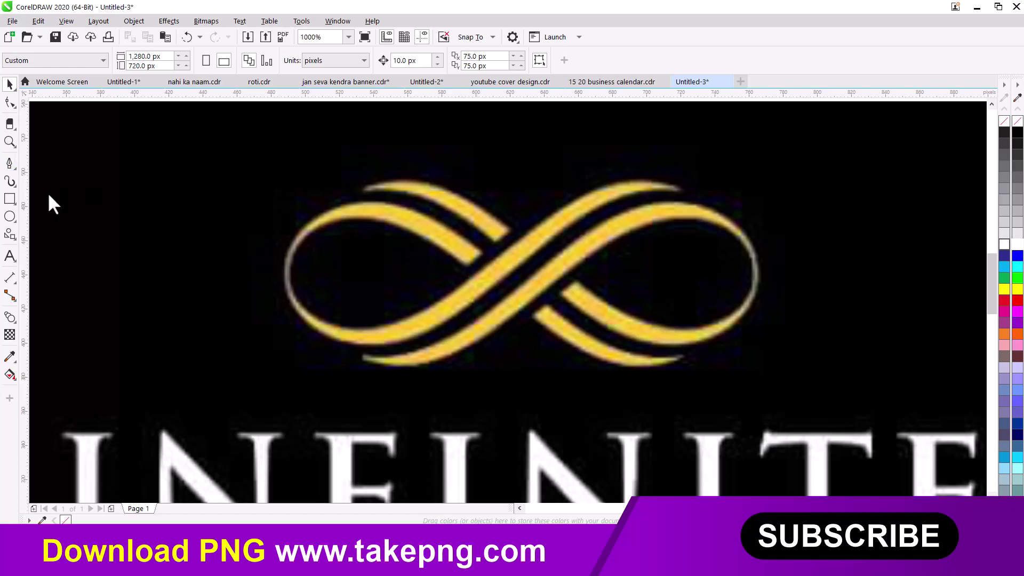
pyautogui.click(477, 259)
pyautogui.click(285, 280)
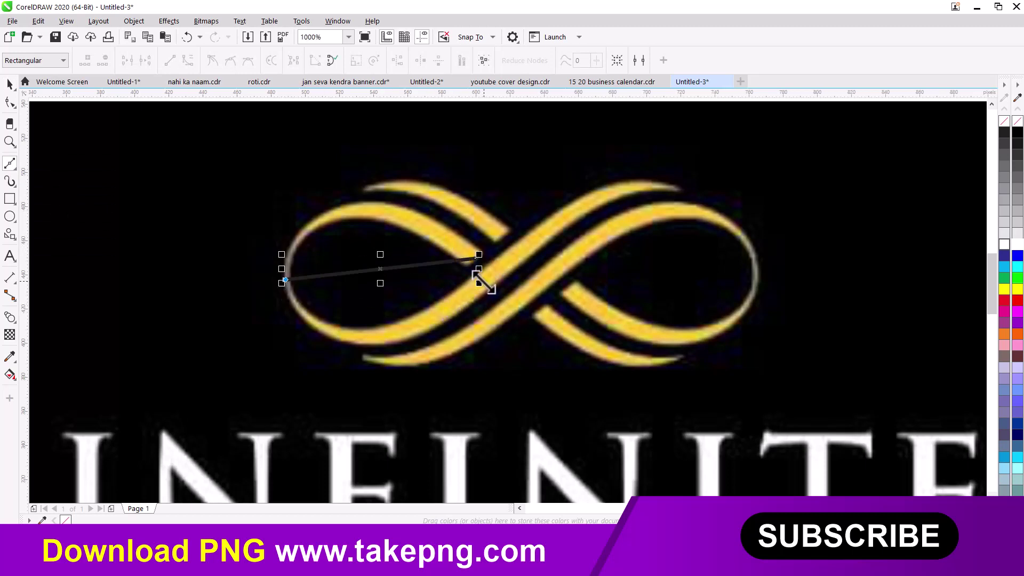
pyautogui.click(492, 277)
pyautogui.click(676, 191)
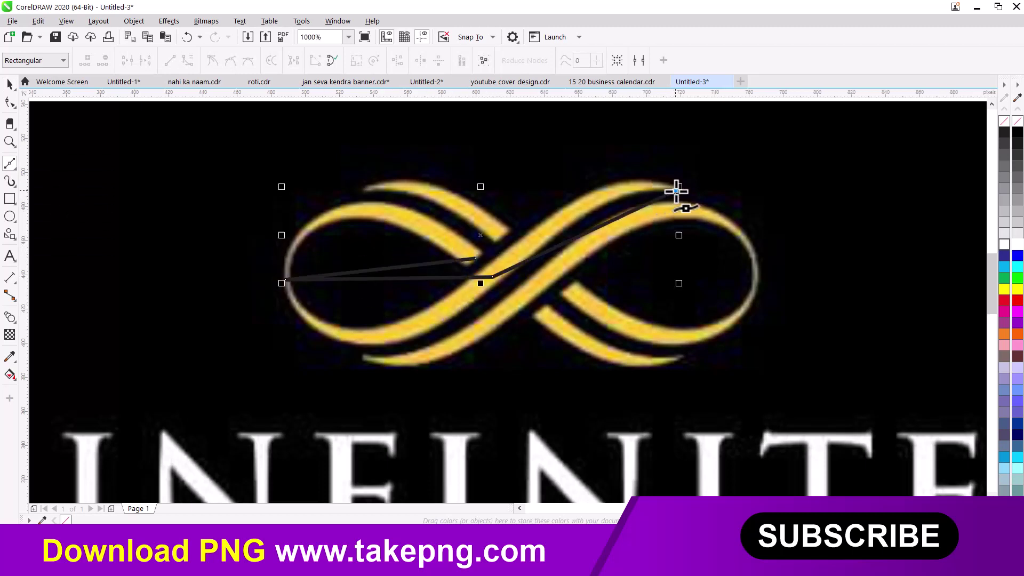
# - Convert the two left segments to curves and bend them along the upper and lower halves of the gold left loop
pyautogui.click(9, 102)
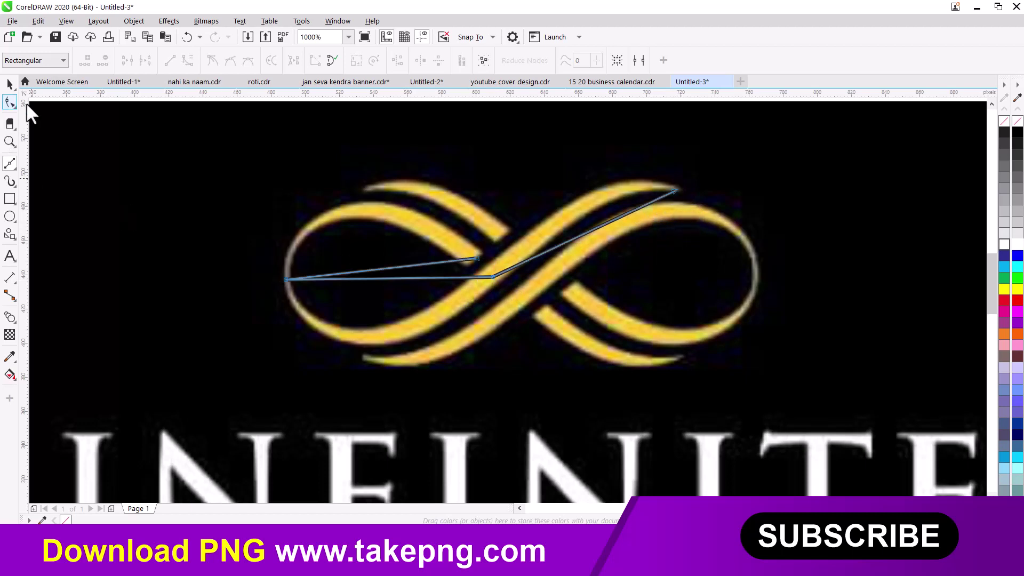
pyautogui.rightClick(443, 262)
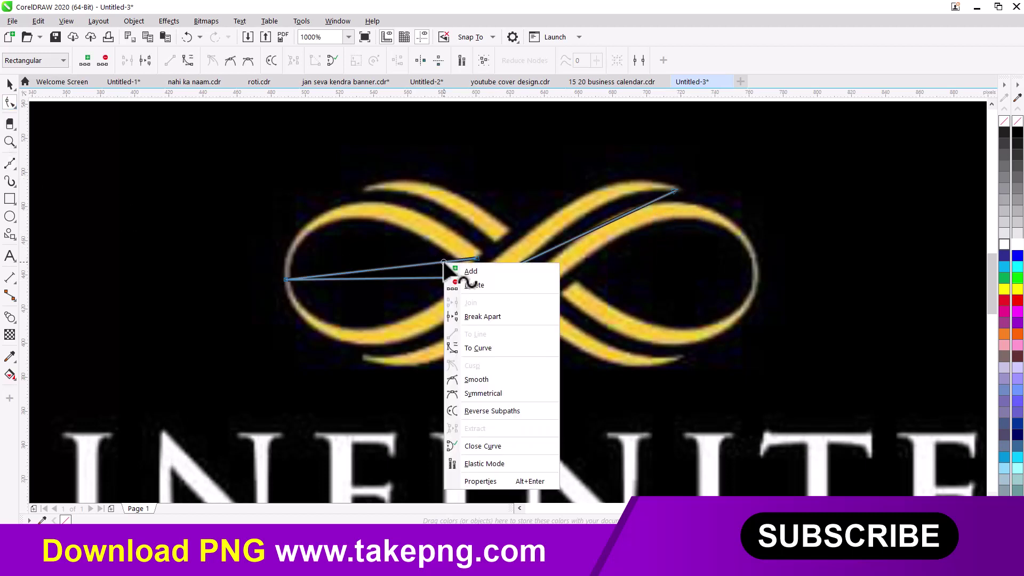
pyautogui.click(470, 347)
pyautogui.moveTo(376, 270); pyautogui.dragTo(347, 212)
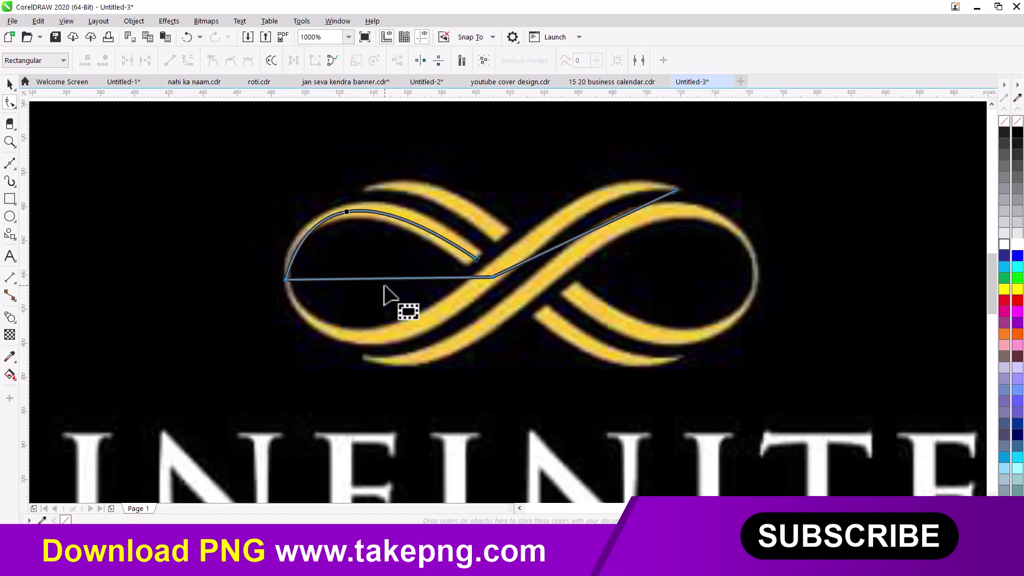
pyautogui.rightClick(384, 278)
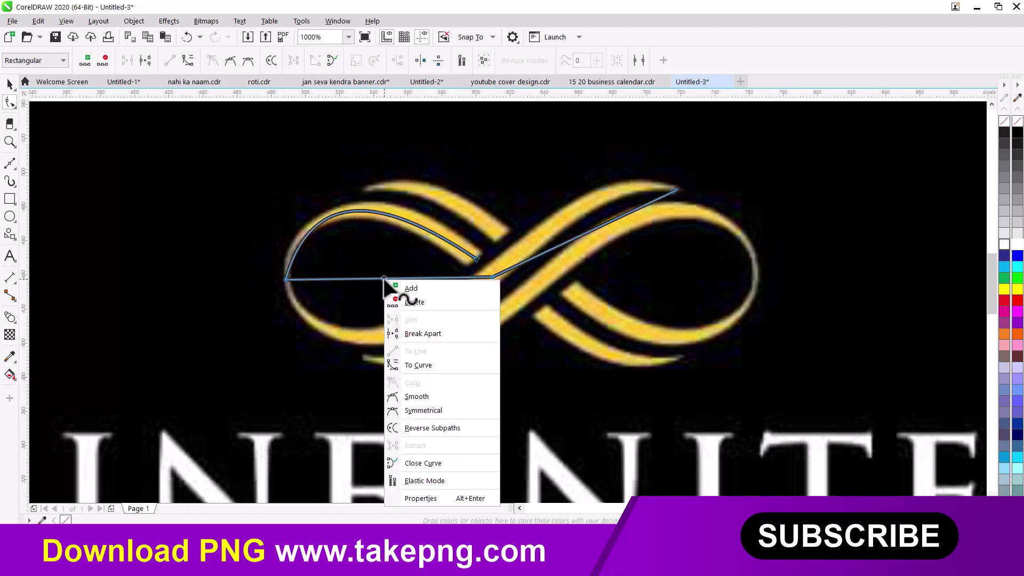
pyautogui.click(415, 367)
pyautogui.moveTo(381, 278); pyautogui.dragTo(364, 340)
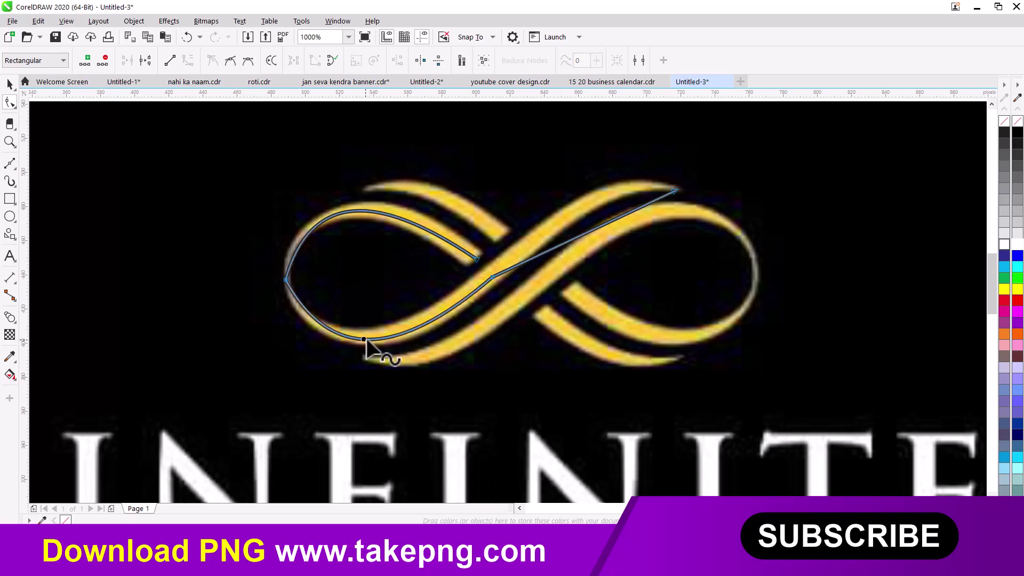
# - Curve the last segment along the diagonal strand, delete the node at the crossing, and adjust the tip's handle to follow the strand
pyautogui.rightClick(592, 230)
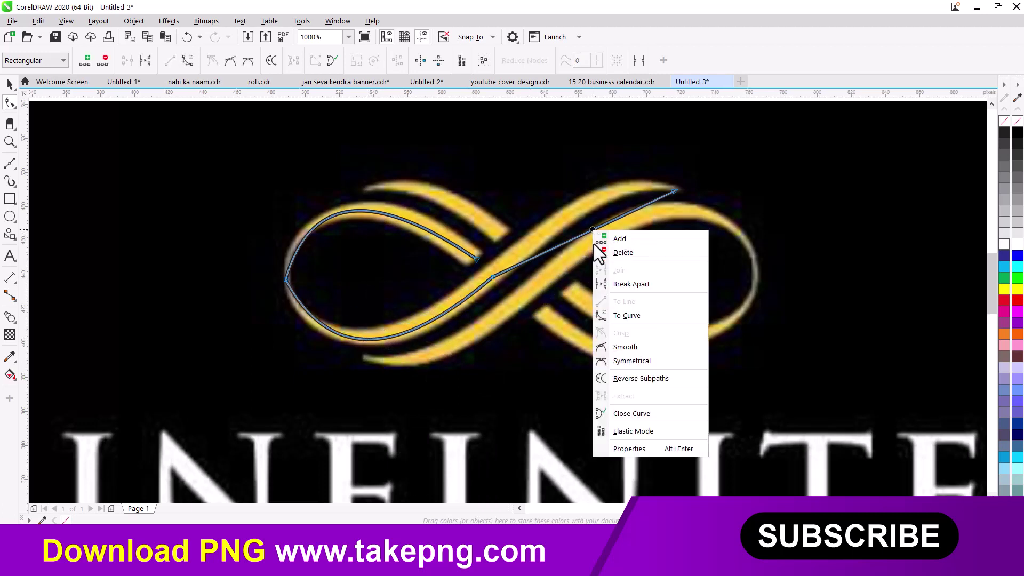
pyautogui.click(616, 313)
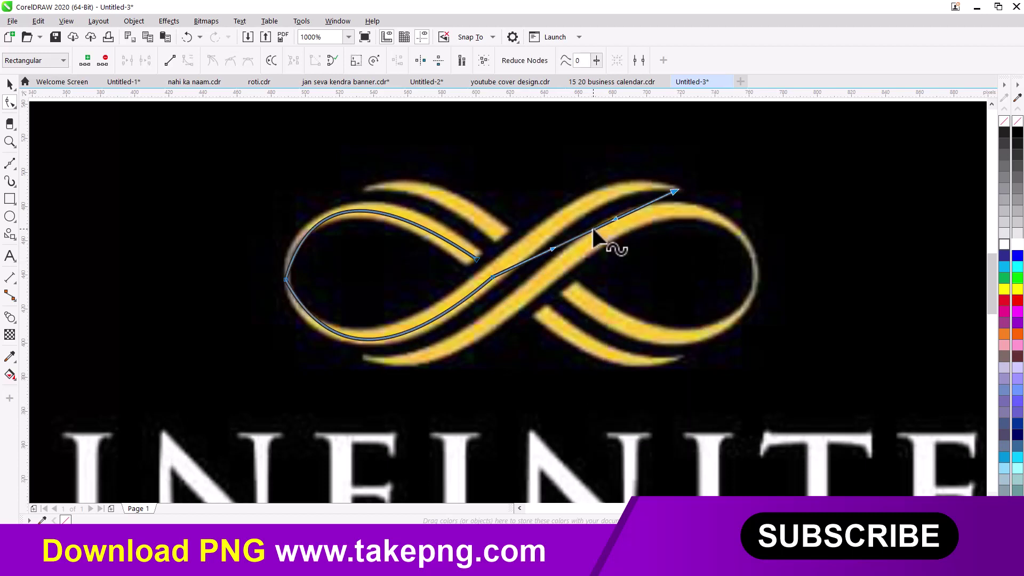
pyautogui.moveTo(593, 230); pyautogui.dragTo(580, 208)
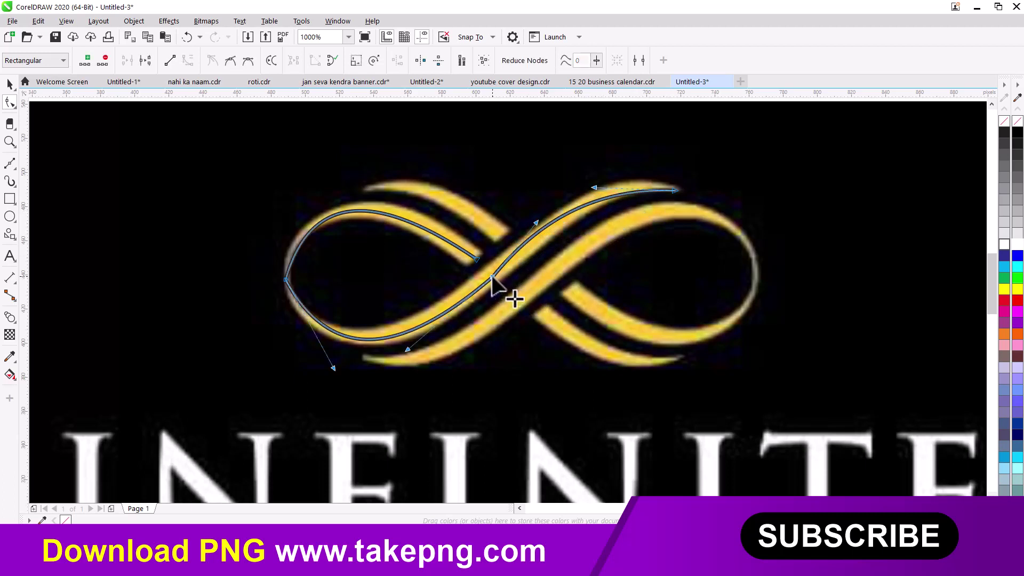
pyautogui.press('Delete')
pyautogui.click(675, 190)
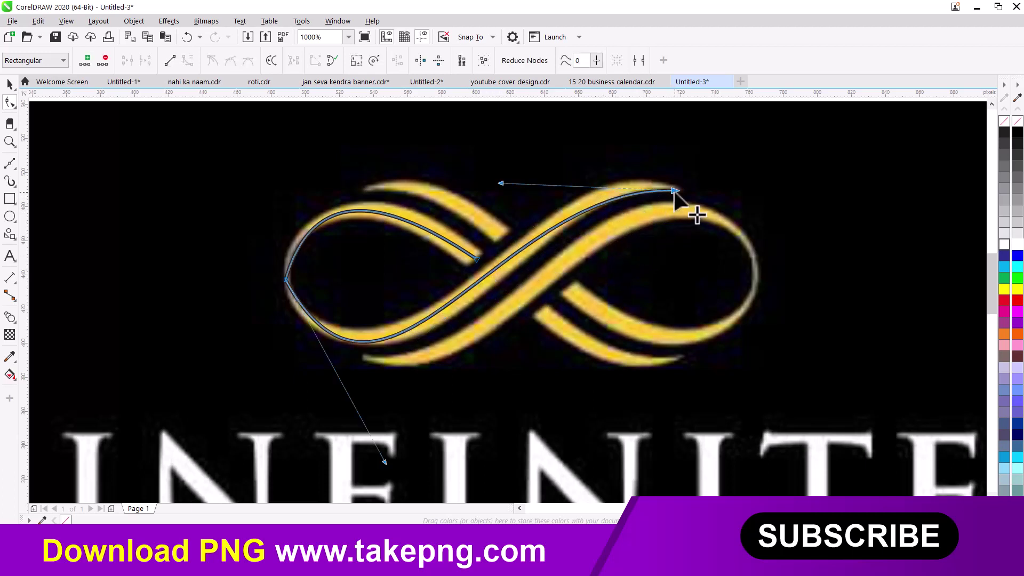
pyautogui.moveTo(512, 174); pyautogui.dragTo(519, 162)
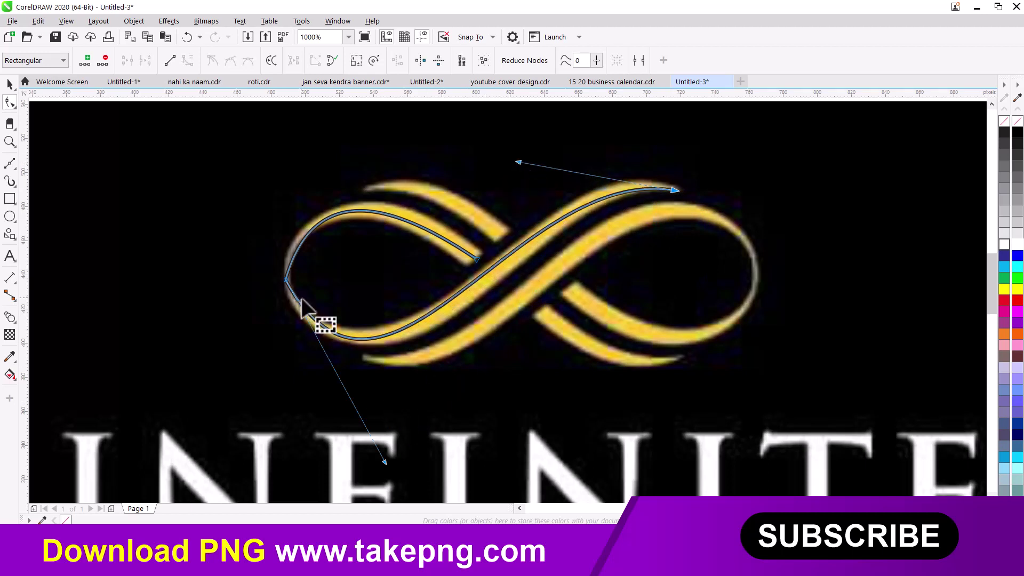
# - Make the leftmost node smooth and adjust its handles to round the left loop along the reference
pyautogui.click(286, 278)
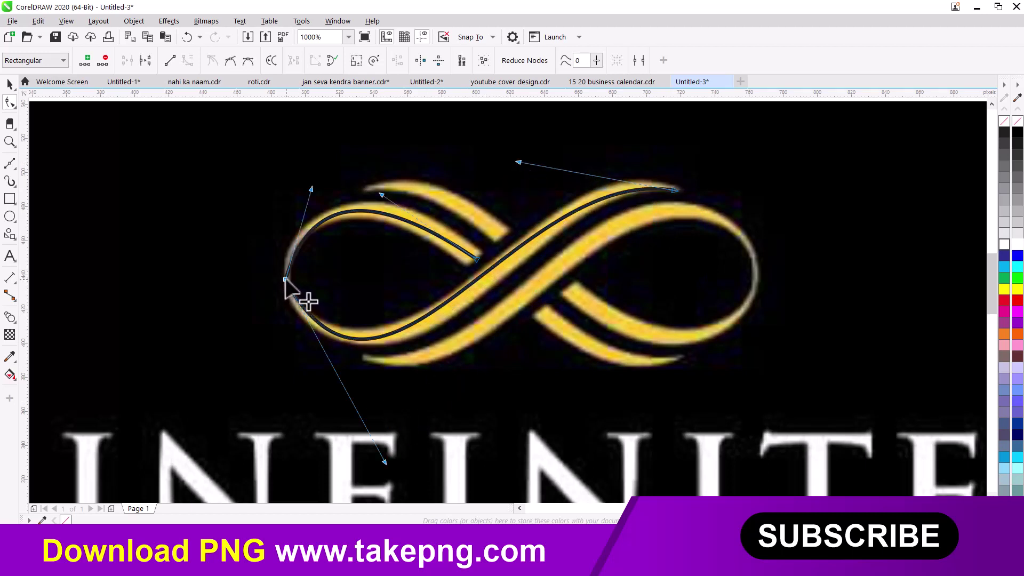
pyautogui.rightClick(286, 278)
pyautogui.click(319, 397)
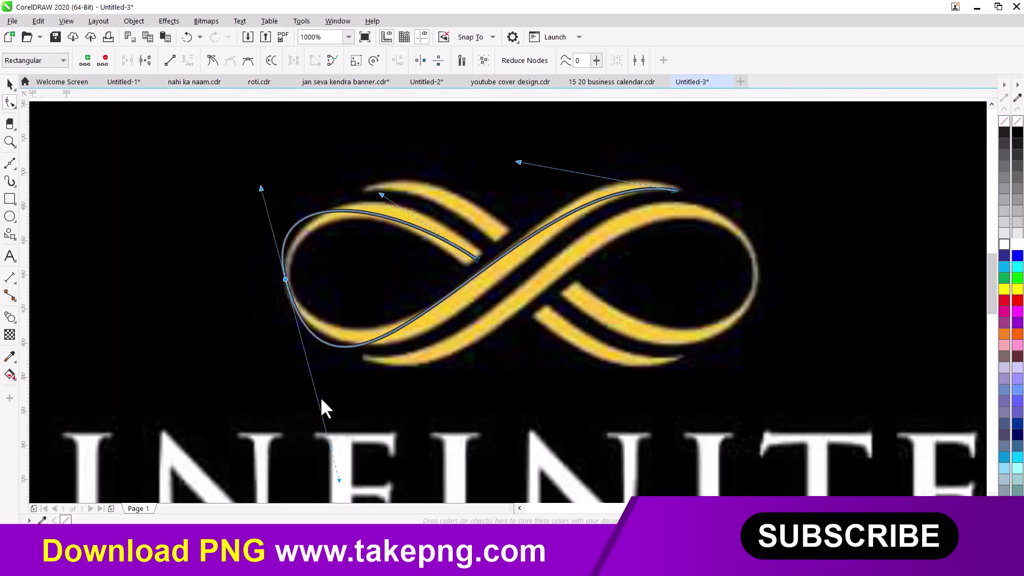
pyautogui.moveTo(247, 203); pyautogui.dragTo(283, 393)
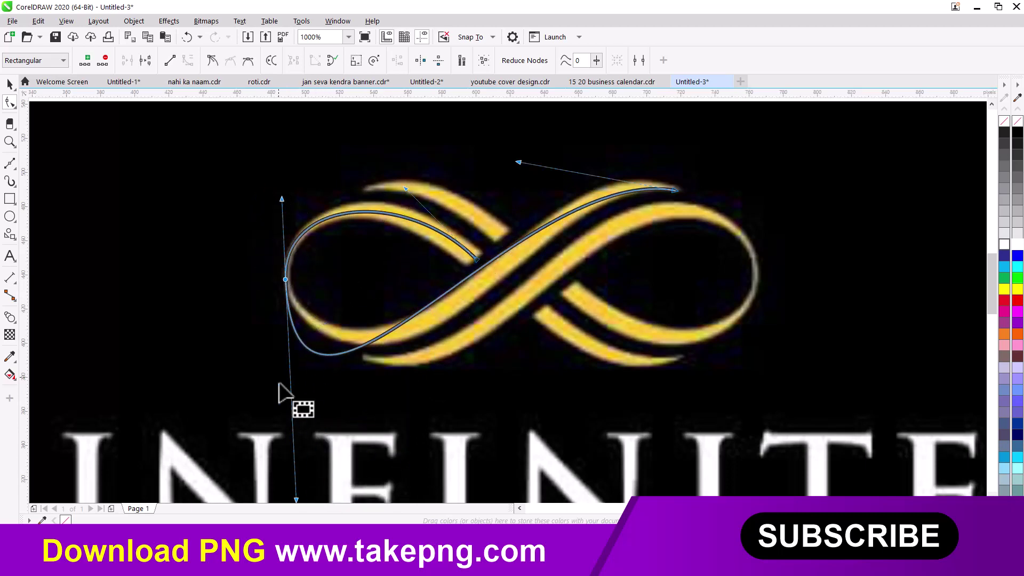
pyautogui.hotkey('ctrl', 'z')
pyautogui.scroll(1, 279, 293)
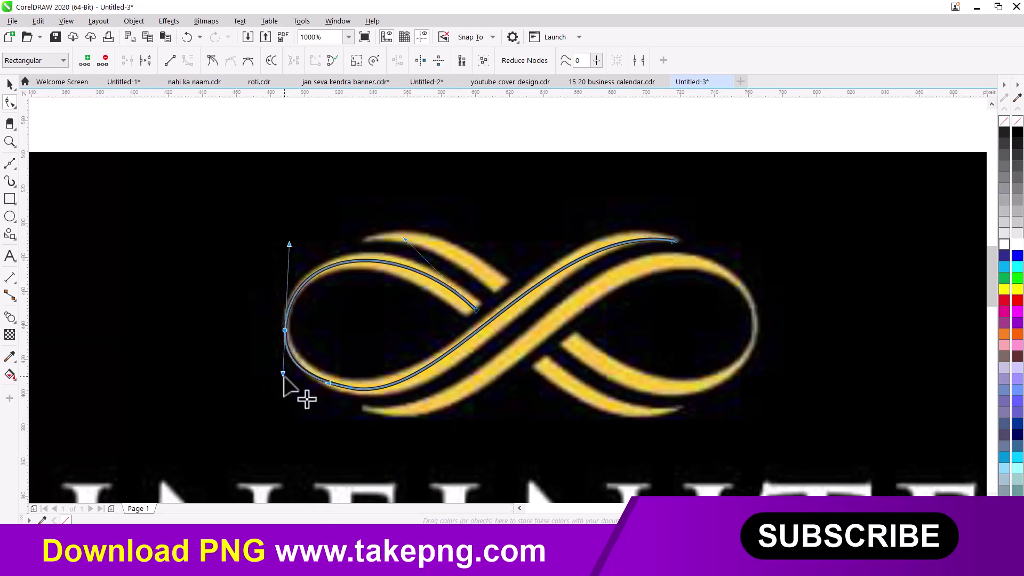
# - Add a node at the bottom of the left loop and reshape the curve around it to match the strand
pyautogui.doubleClick(350, 388)
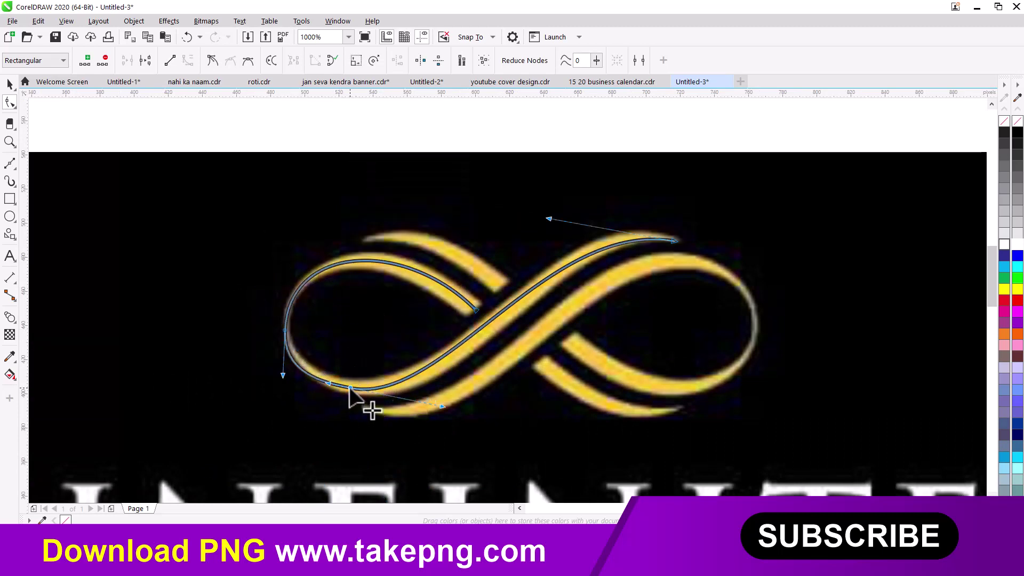
pyautogui.rightClick(349, 389)
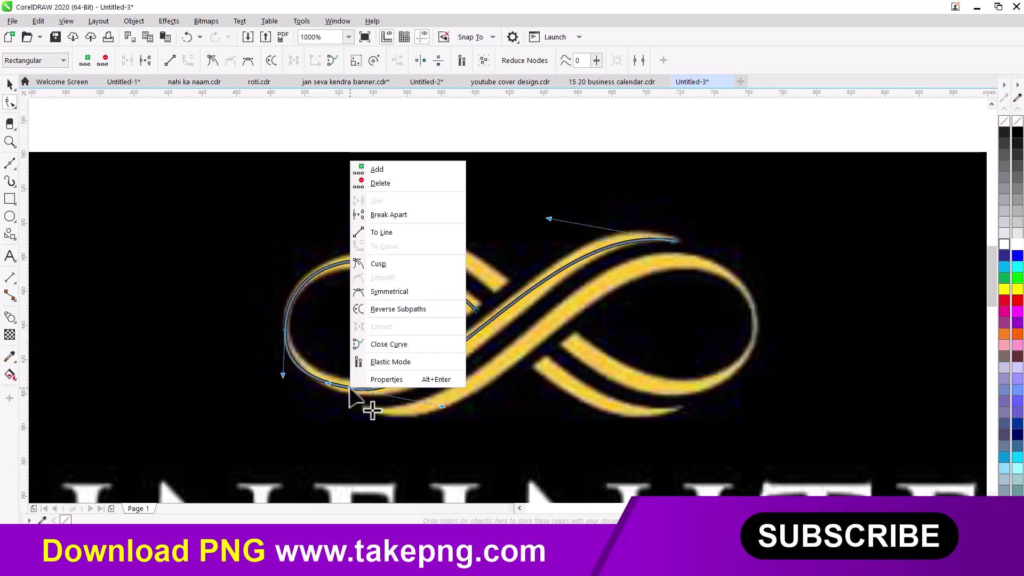
pyautogui.click(323, 250)
pyautogui.moveTo(352, 389); pyautogui.dragTo(480, 407)
# - Set the traced path's outline width to 4.0 px and its outline colour to red
pyautogui.press('space')
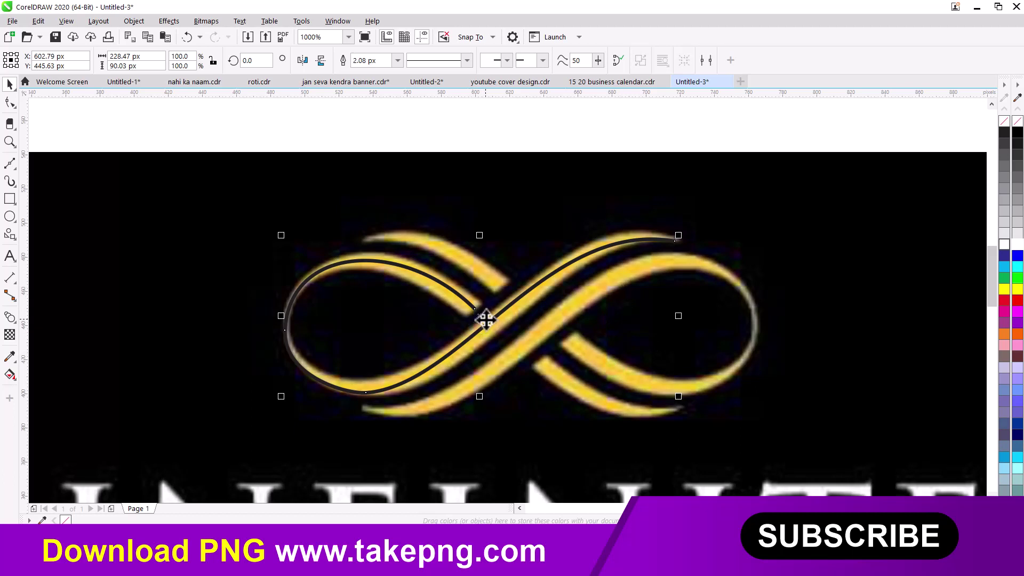
pyautogui.click(398, 61)
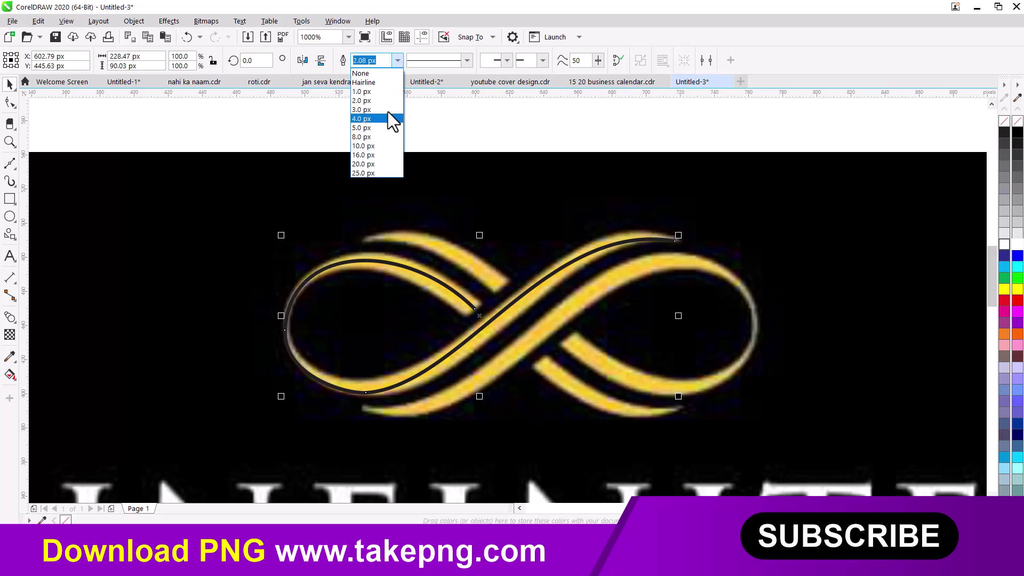
pyautogui.click(382, 138)
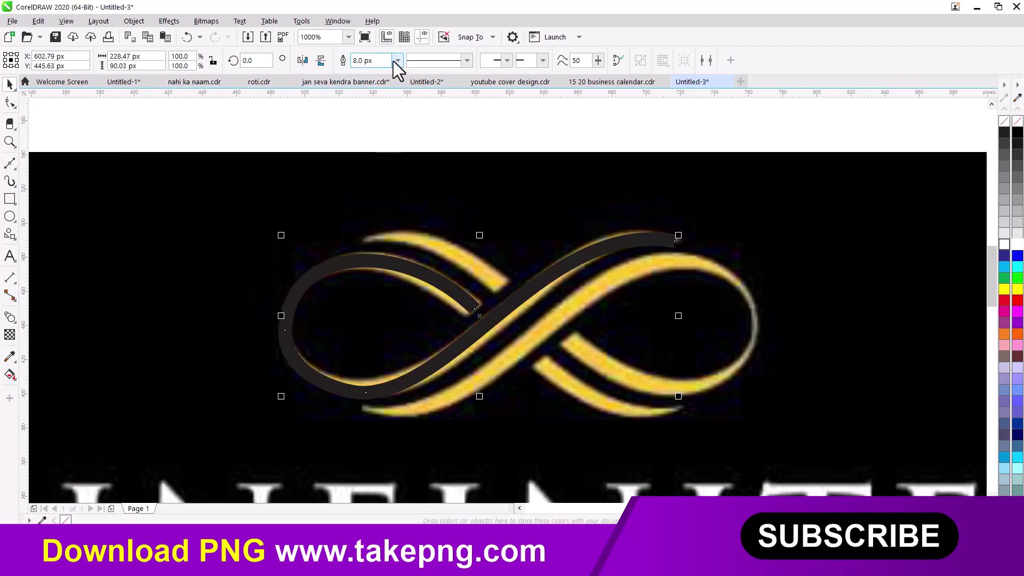
pyautogui.click(394, 59)
pyautogui.click(380, 119)
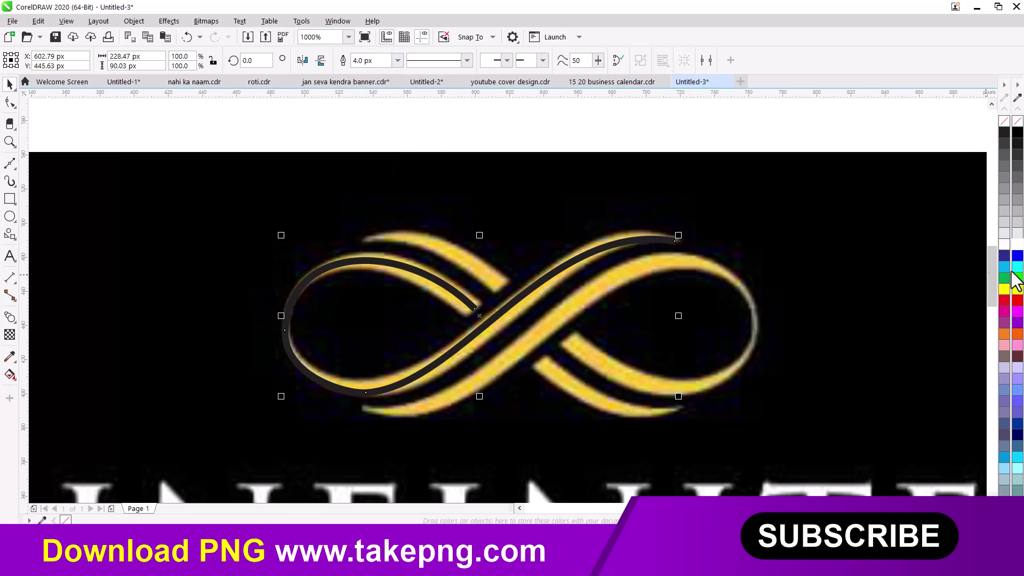
pyautogui.rightClick(1018, 247)
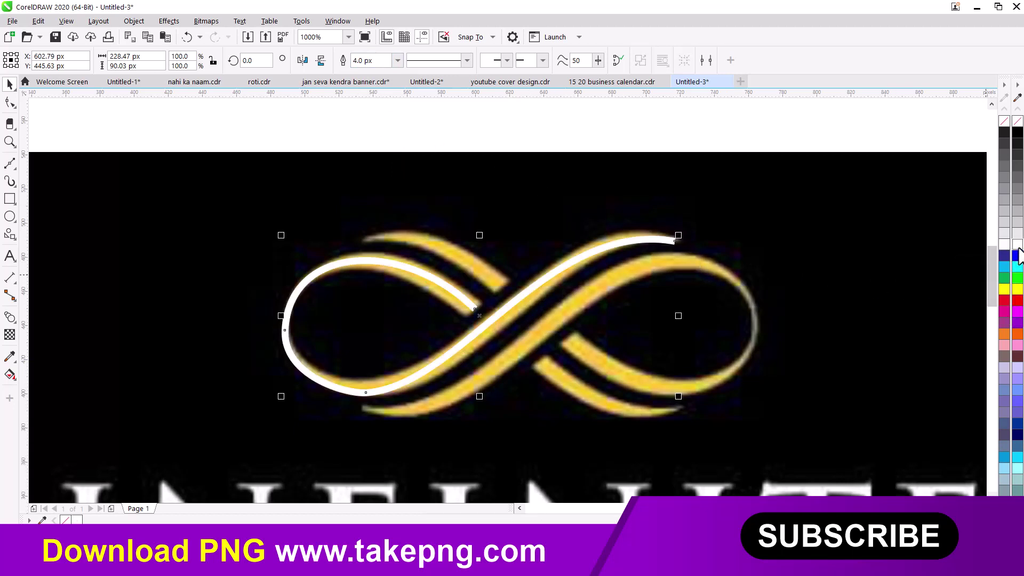
pyautogui.rightClick(1017, 300)
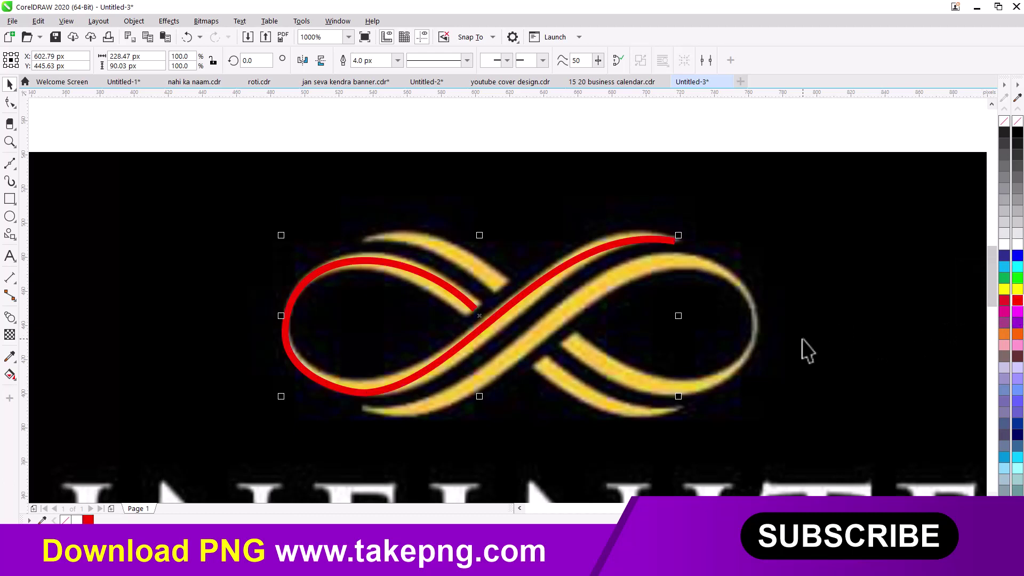
# - Convert the red outline to an object and move its inner end's corner nodes to match the gold strand's width
pyautogui.hotkey('ctrl', 'shift', 'q')
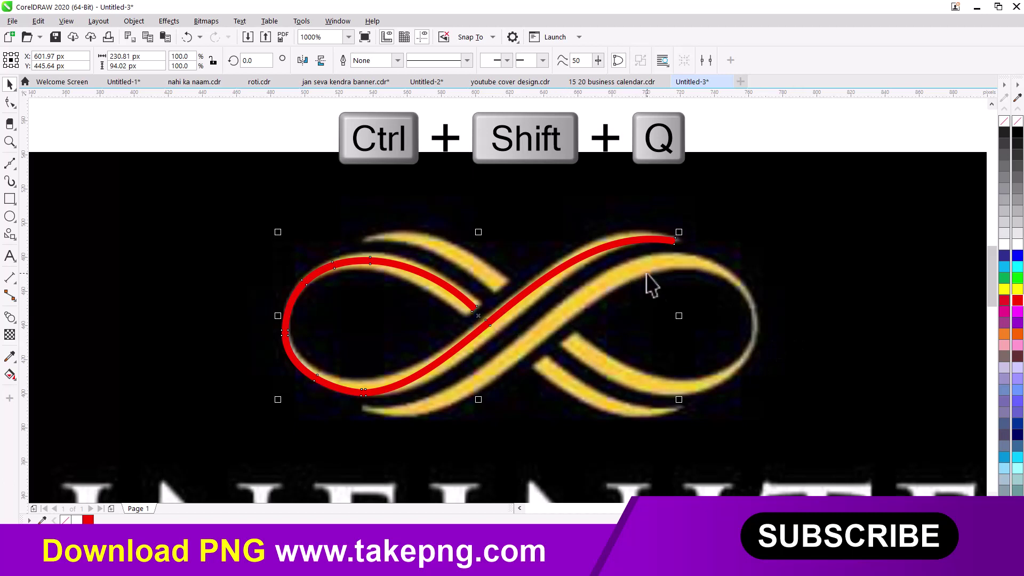
pyautogui.click(10, 103)
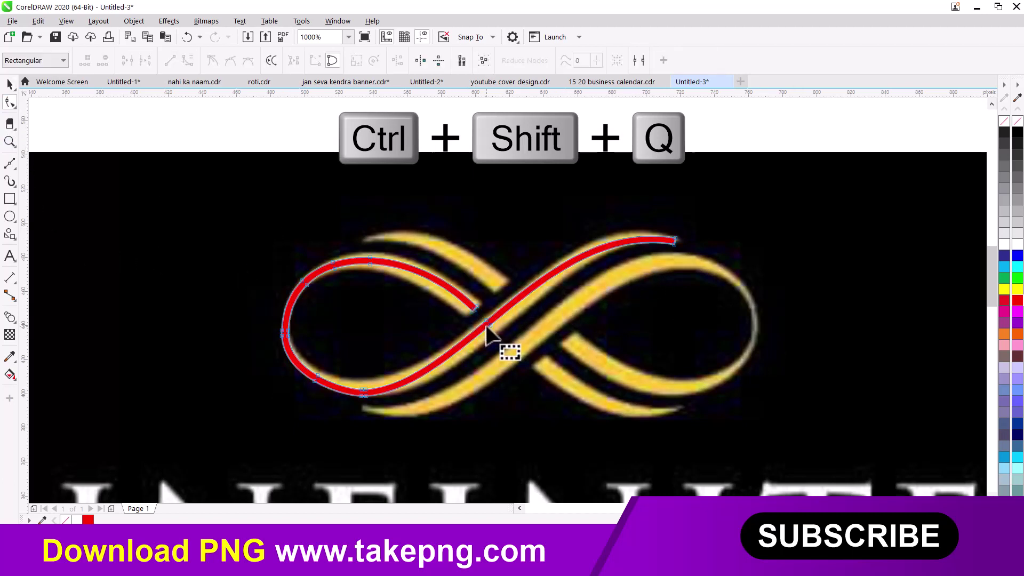
pyautogui.scroll(2, 480, 328)
pyautogui.click(462, 320)
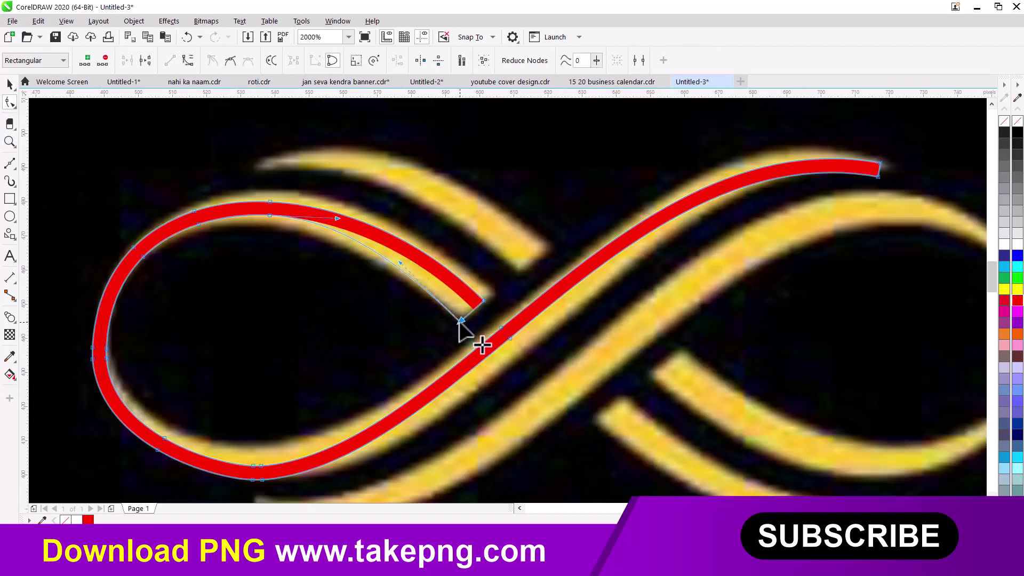
pyautogui.moveTo(462, 320); pyautogui.dragTo(495, 292)
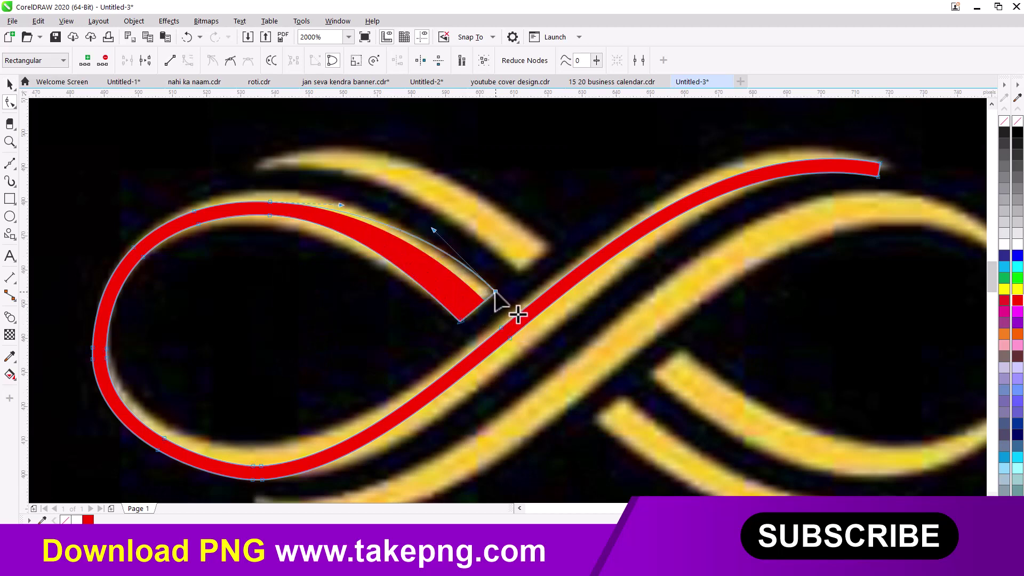
pyautogui.press('Escape')
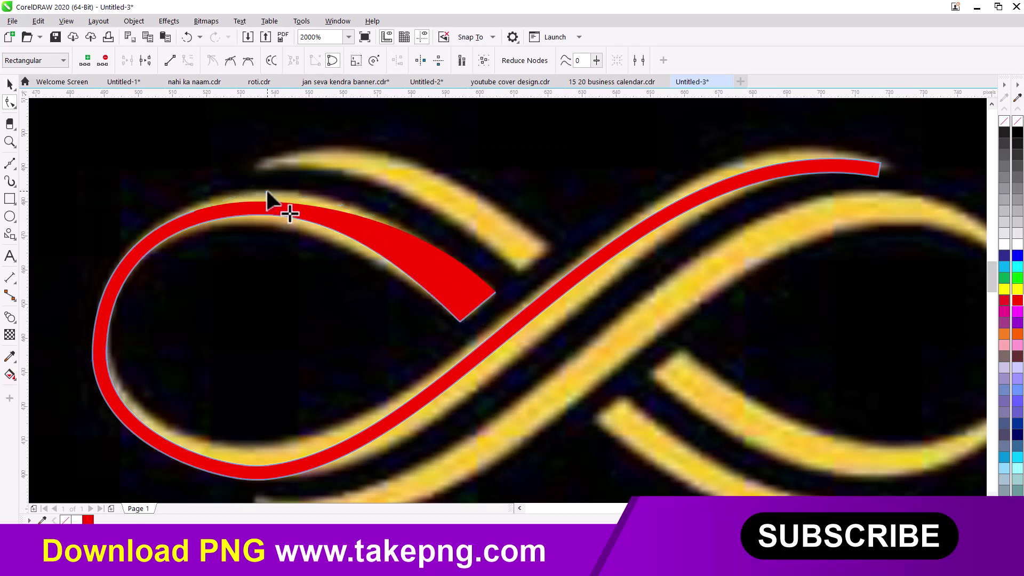
# - Reshape the edges of the red strand along the upper left loop, its bottom and the upper right end to match the gold width
pyautogui.click(267, 202)
pyautogui.click(188, 209)
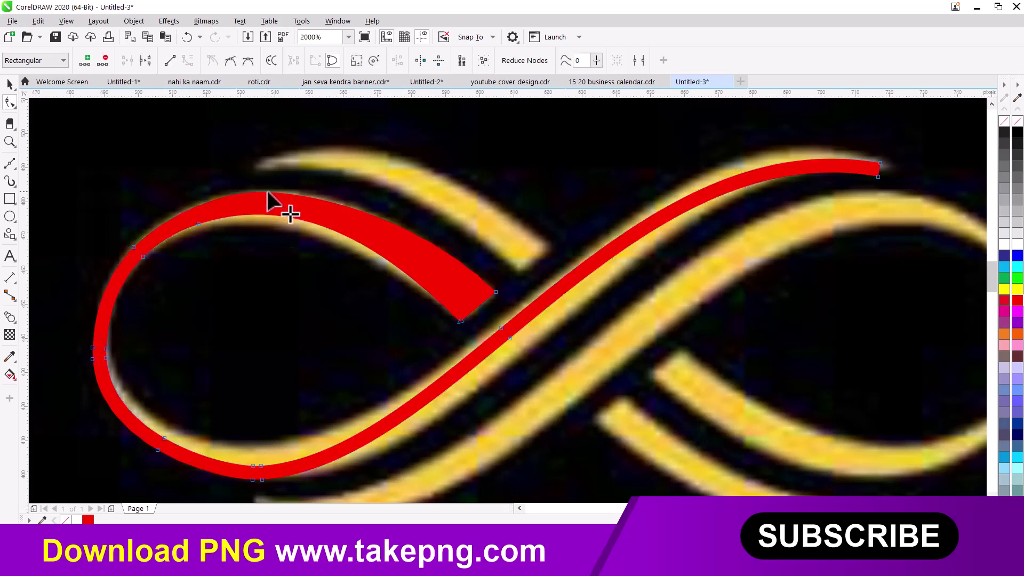
pyautogui.moveTo(197, 448); pyautogui.dragTo(361, 423)
pyautogui.click(880, 171)
pyautogui.scroll(-1, 854, 197)
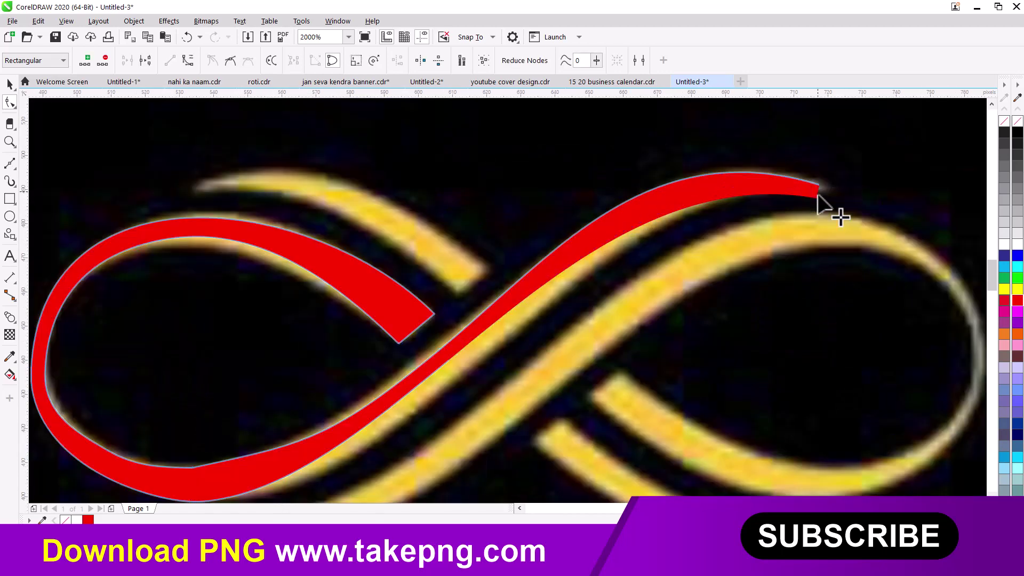
# - Refine the inner curve at the bottom of the left loop and taper the strand's upper right tip to follow the reference
pyautogui.scroll(-2, 491, 253)
pyautogui.scroll(2, 494, 253)
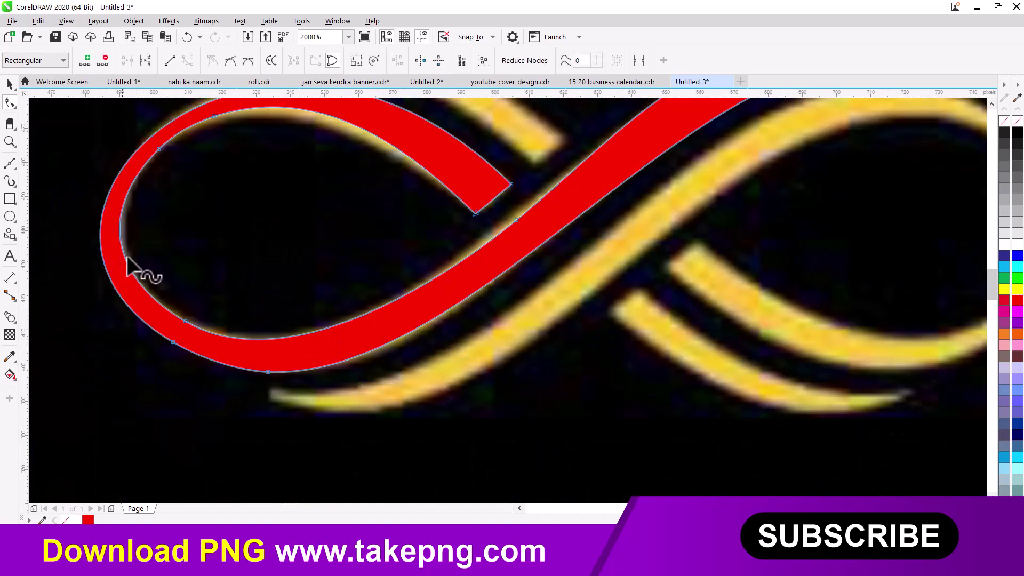
pyautogui.scroll(-1, 133, 268)
pyautogui.scroll(-1, 583, 286)
pyautogui.click(683, 224)
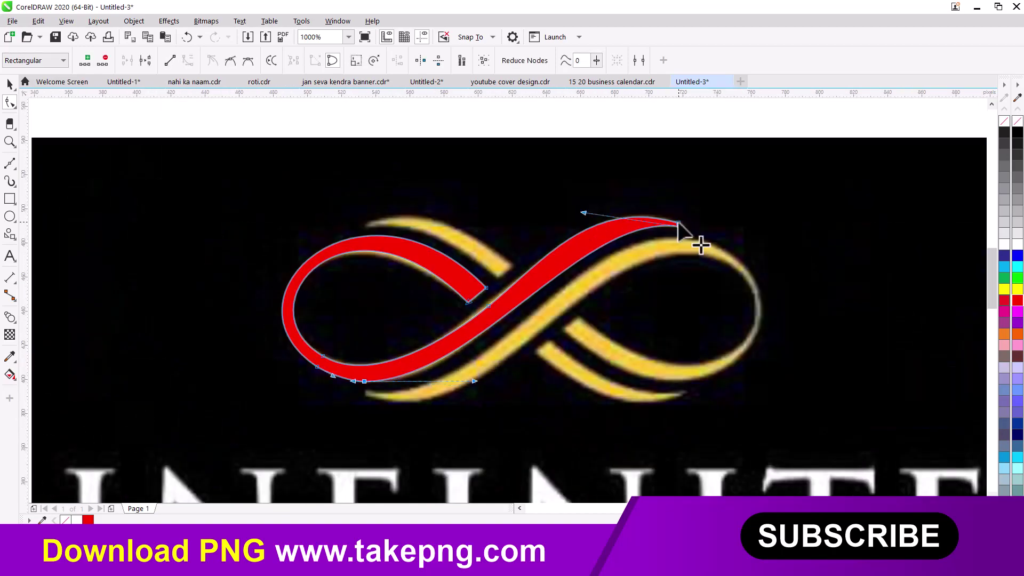
pyautogui.scroll(2, 599, 206)
pyautogui.scroll(-3, 423, 222)
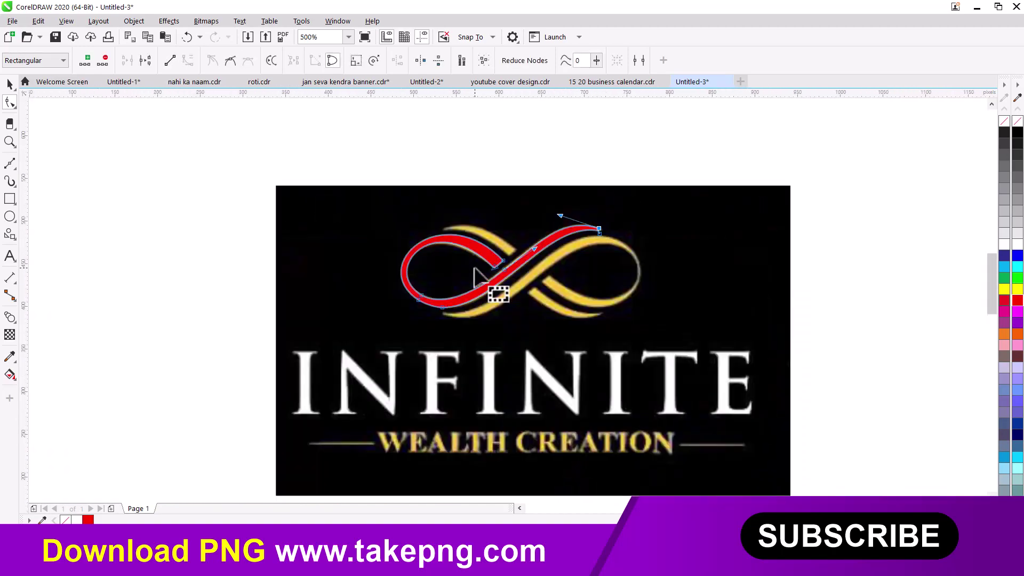
# - Place a copy of the red strand in the empty area left of the reference image
pyautogui.press('space')
pyautogui.scroll(-1, 502, 251)
pyautogui.moveTo(502, 251); pyautogui.dragTo(294, 234)
pyautogui.scroll(1, 277, 234)
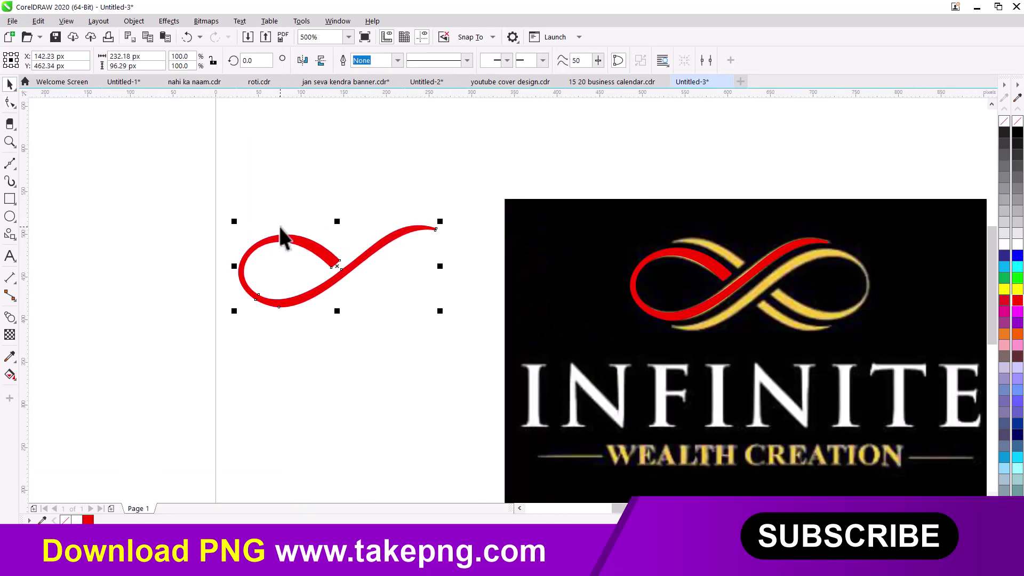
pyautogui.click(711, 272)
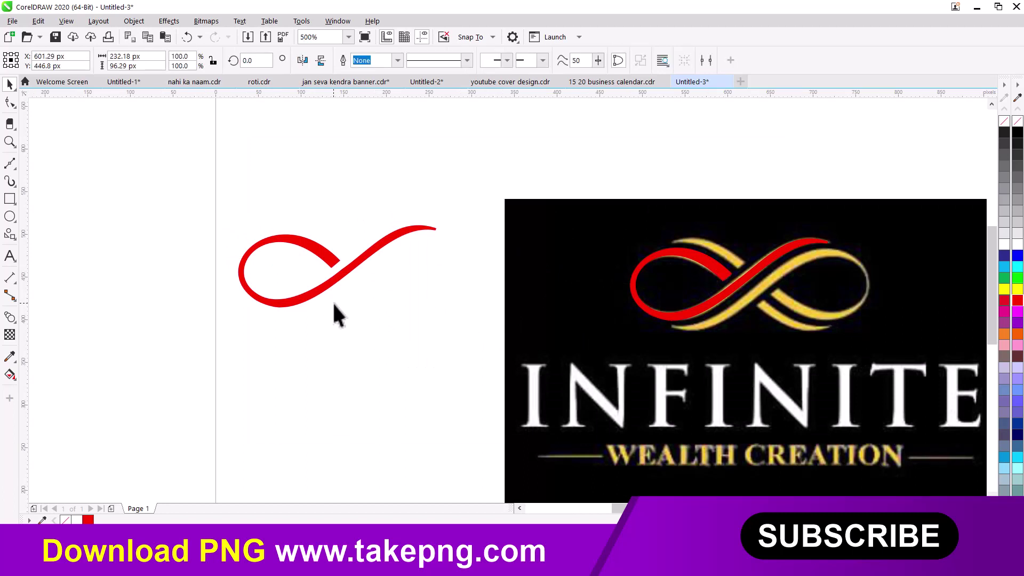
pyautogui.press('F10')
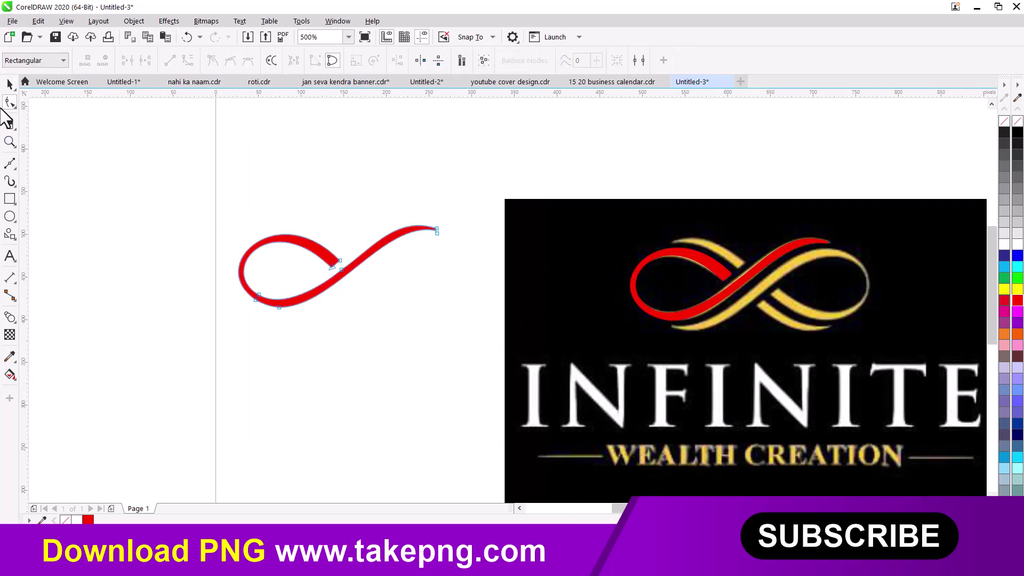
pyautogui.click(290, 290)
pyautogui.scroll(-1, 242, 277)
pyautogui.scroll(1, 480, 260)
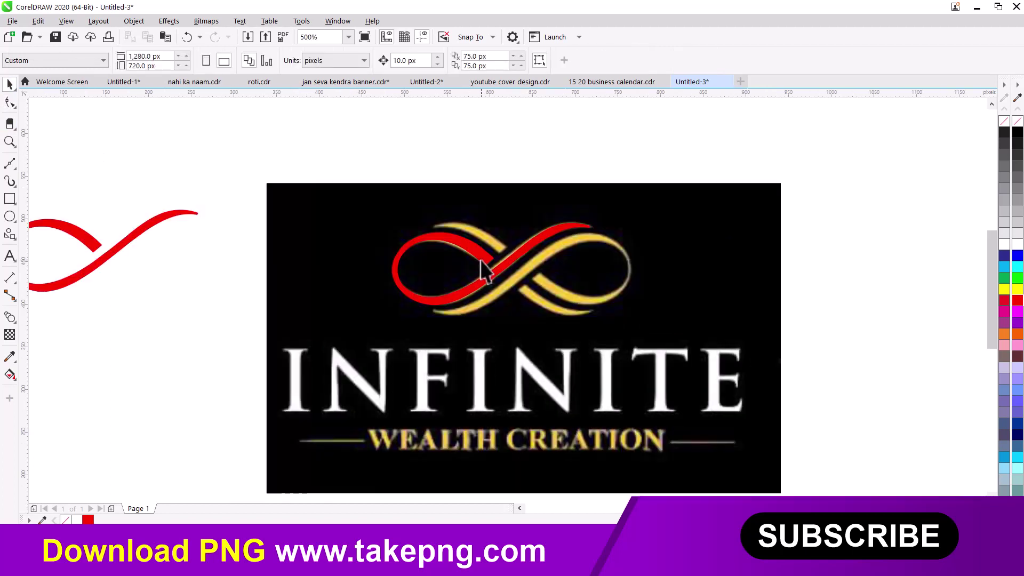
# - Make a copy of the red strand mirrored horizontally and vertically and align it over the emblem's right loop
pyautogui.scroll(1, 506, 303)
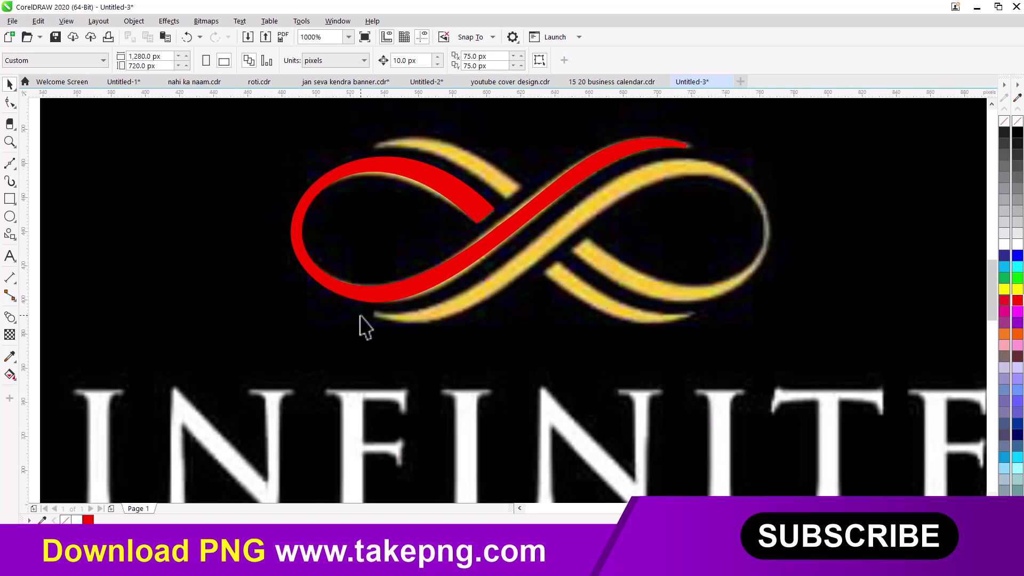
pyautogui.scroll(-1, 464, 282)
pyautogui.click(465, 281)
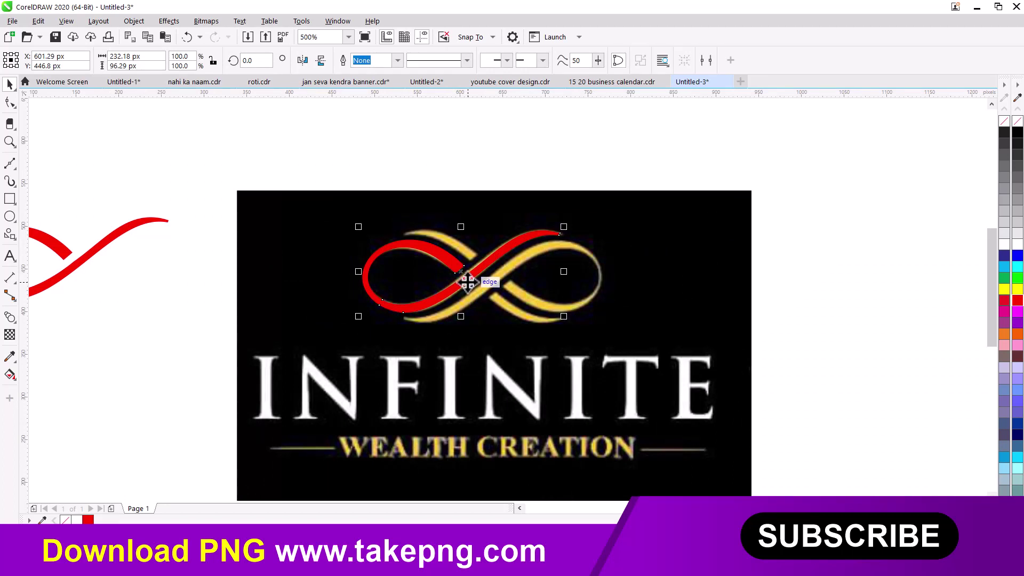
pyautogui.scroll(1, 467, 282)
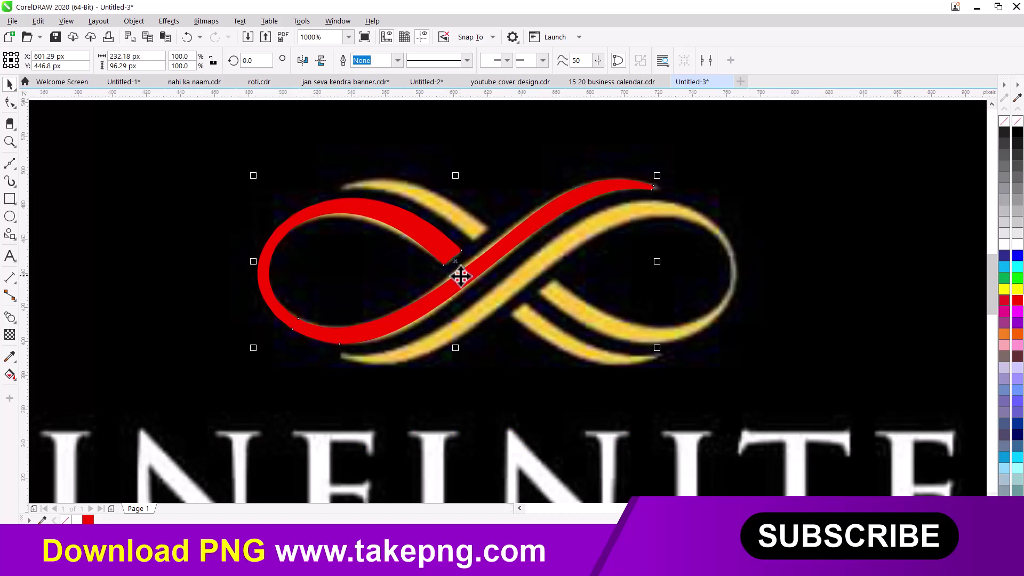
pyautogui.click(303, 60)
pyautogui.moveTo(458, 264); pyautogui.dragTo(555, 266)
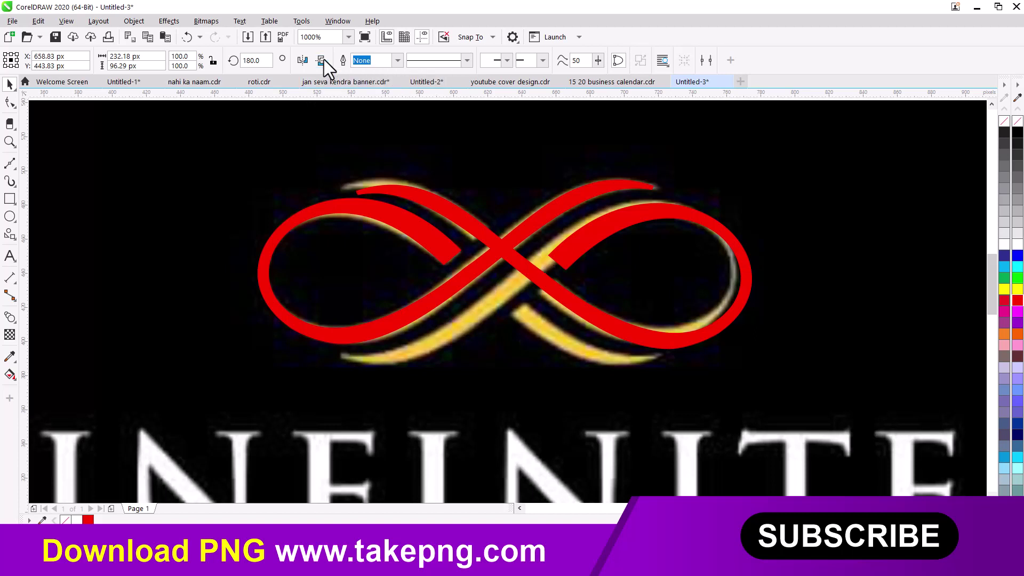
pyautogui.click(322, 60)
pyautogui.moveTo(551, 281); pyautogui.dragTo(566, 308)
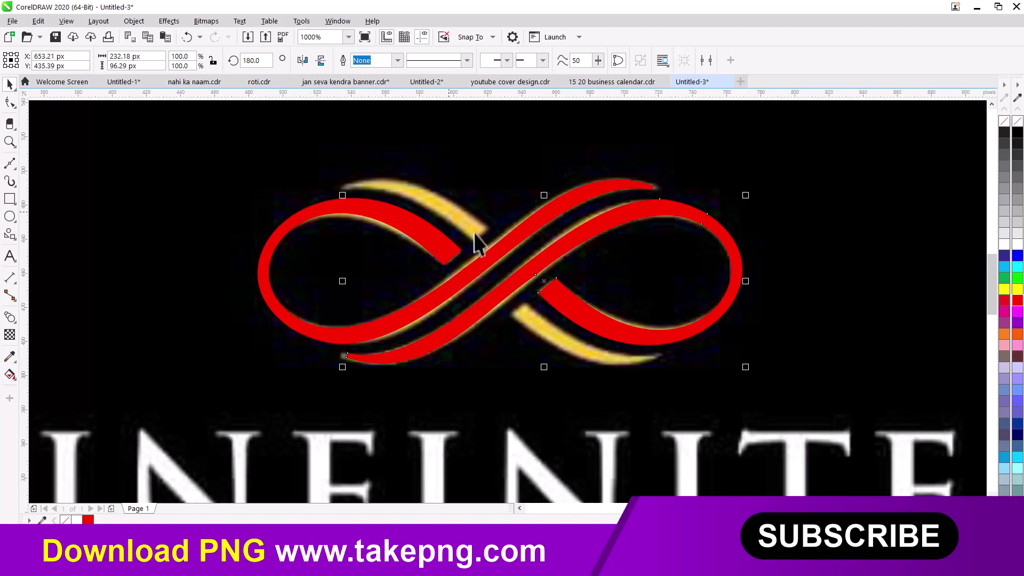
# - Draw a closed four-point Bézier outline joining the ends of the short gold stroke above the left loop
pyautogui.scroll(2, 379, 170)
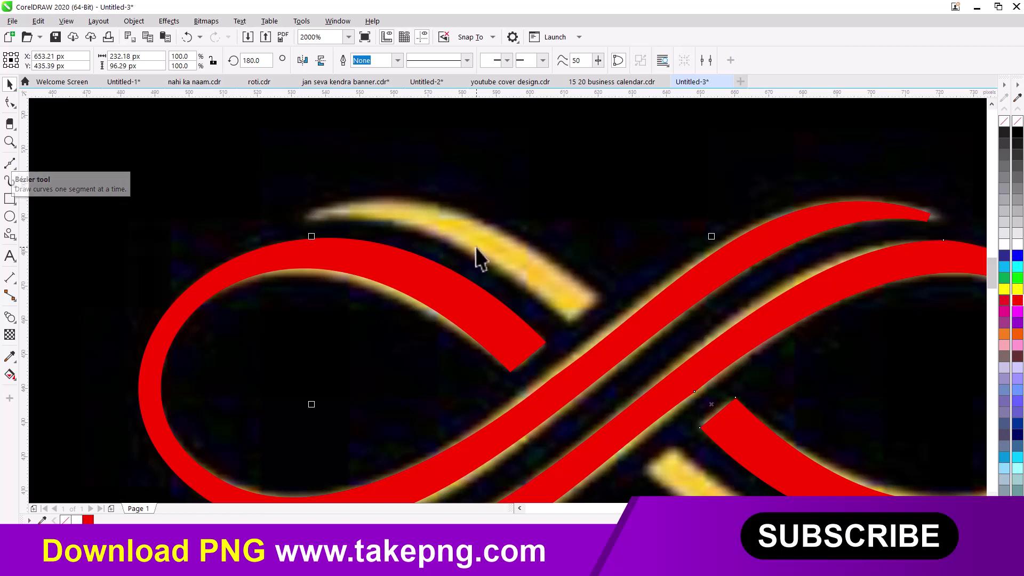
pyautogui.click(10, 164)
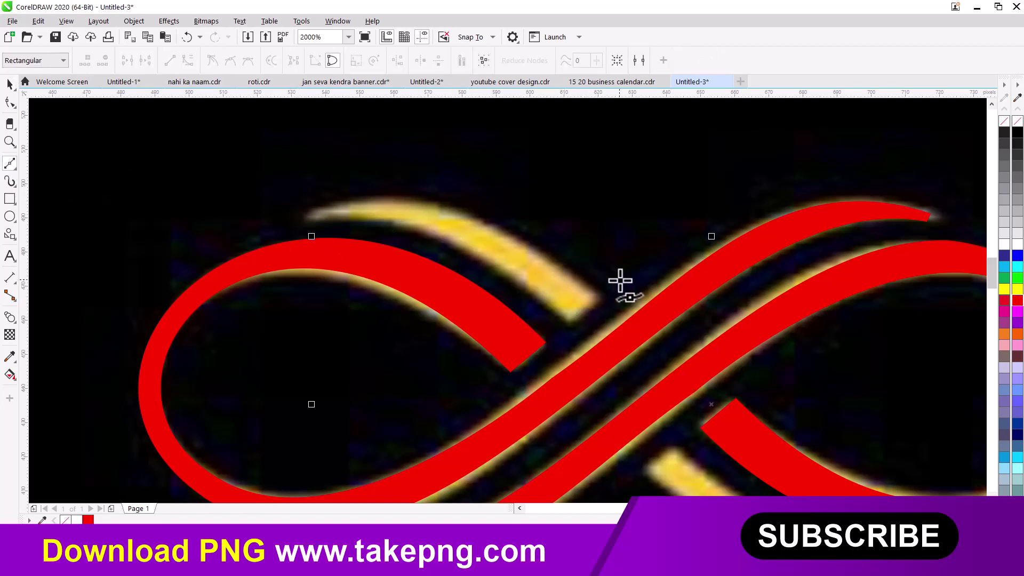
pyautogui.click(600, 295)
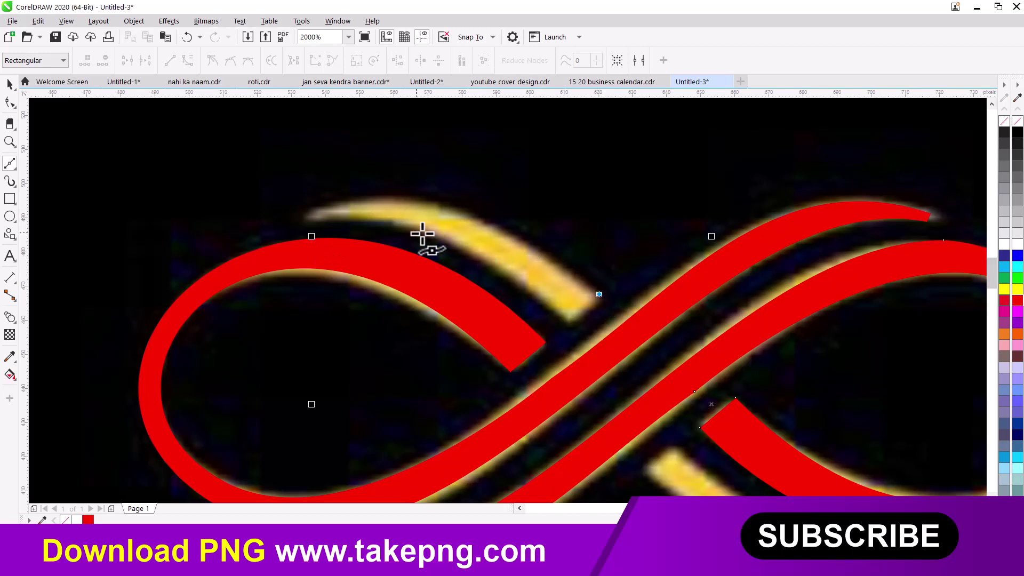
pyautogui.click(310, 214)
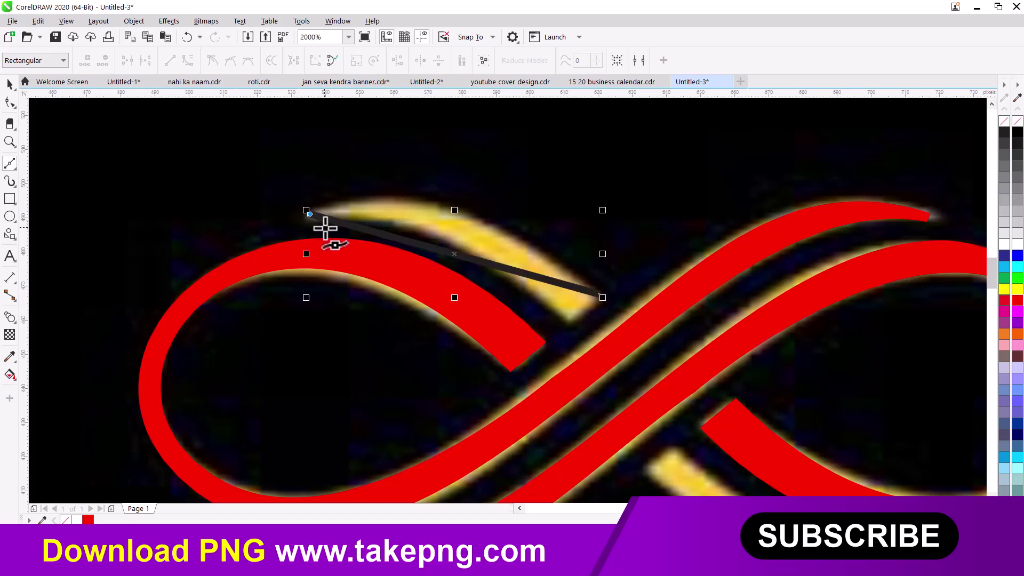
pyautogui.scroll(2, 318, 220)
pyautogui.click(307, 219)
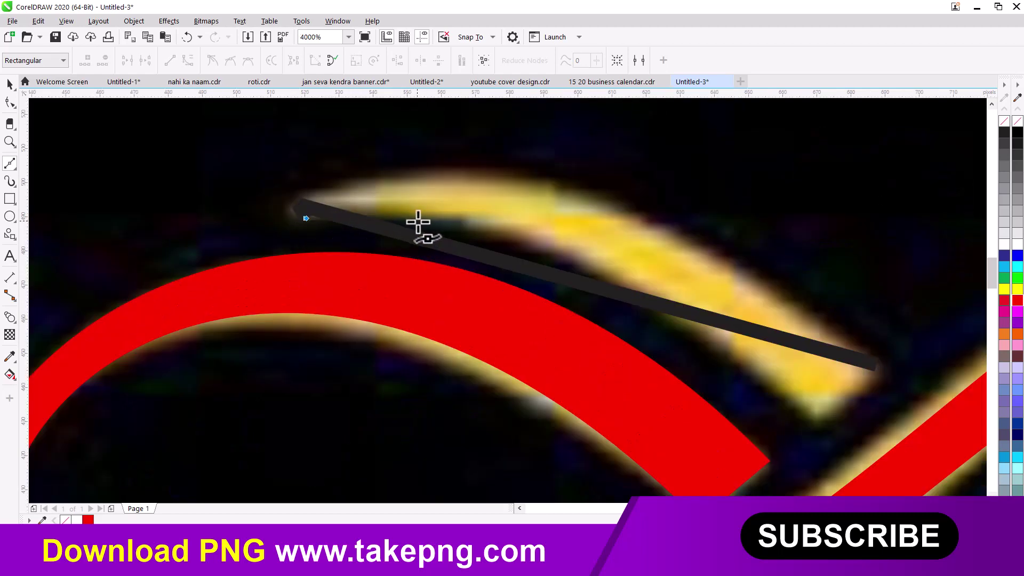
pyautogui.scroll(-2, 421, 224)
pyautogui.click(616, 321)
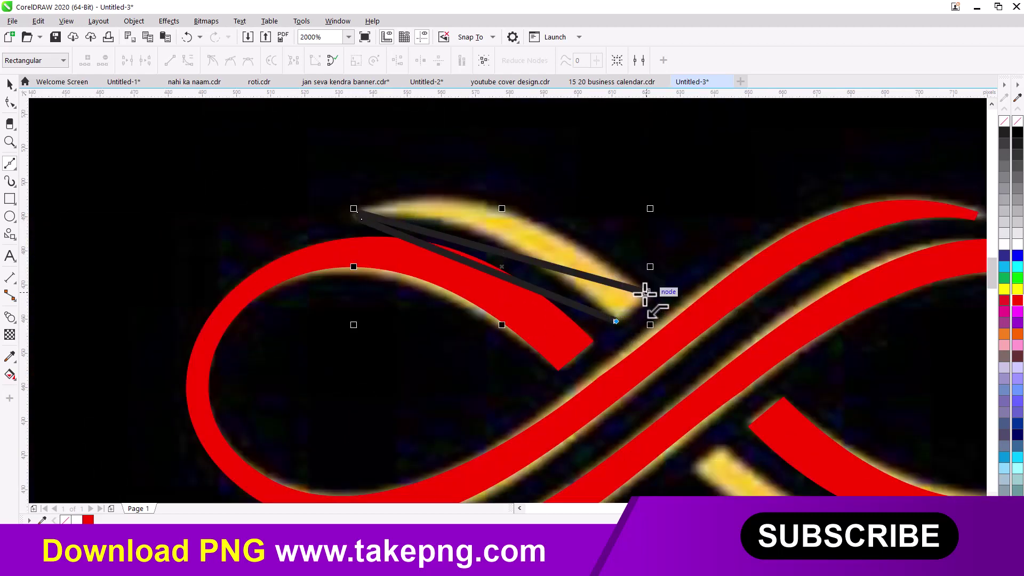
pyautogui.click(647, 292)
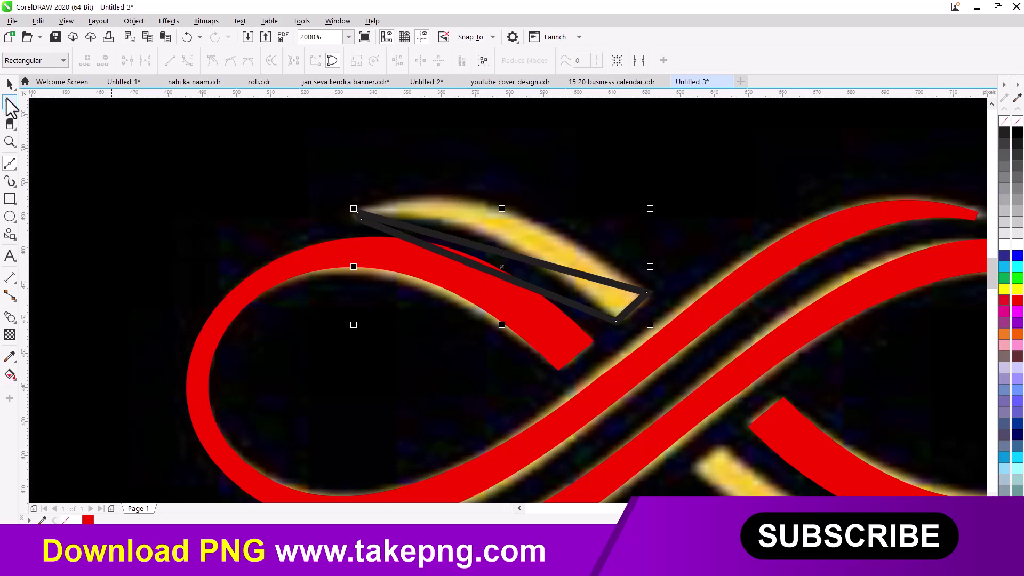
# - Convert the two long sides of the four-point outline to curves and bend them along the short gold stroke's edges
pyautogui.click(9, 102)
pyautogui.rightClick(520, 257)
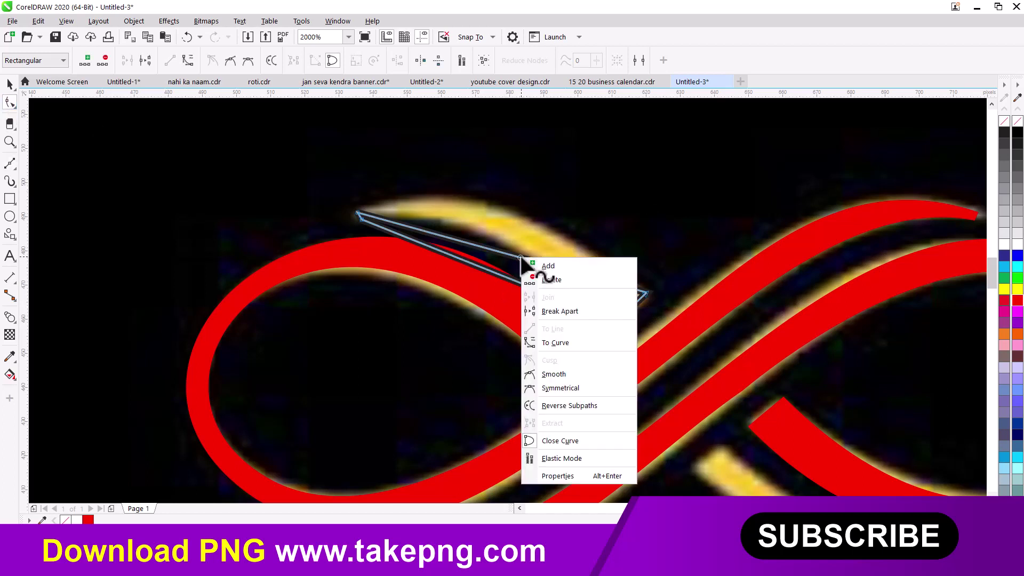
pyautogui.click(545, 340)
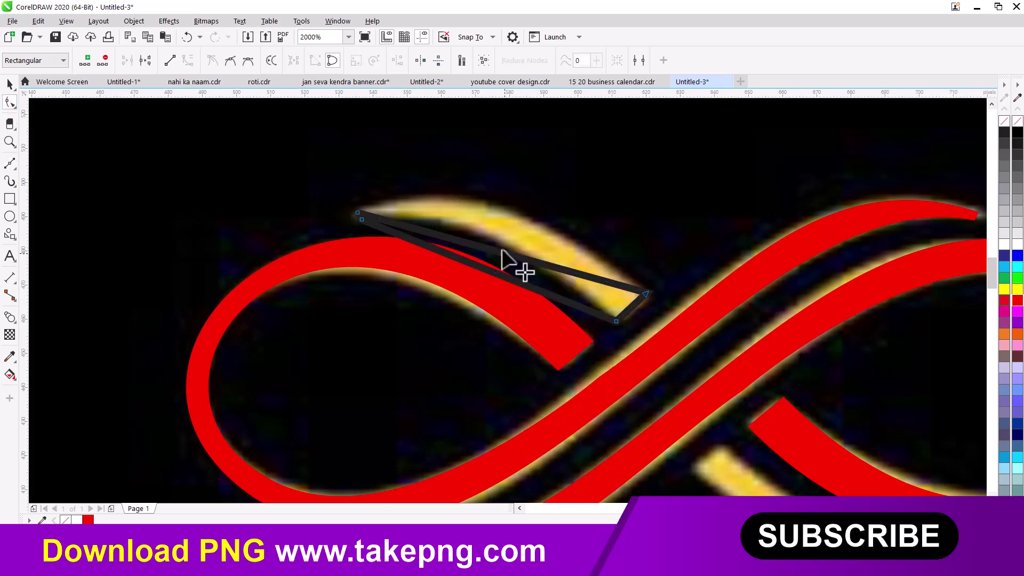
pyautogui.moveTo(503, 263); pyautogui.dragTo(494, 214)
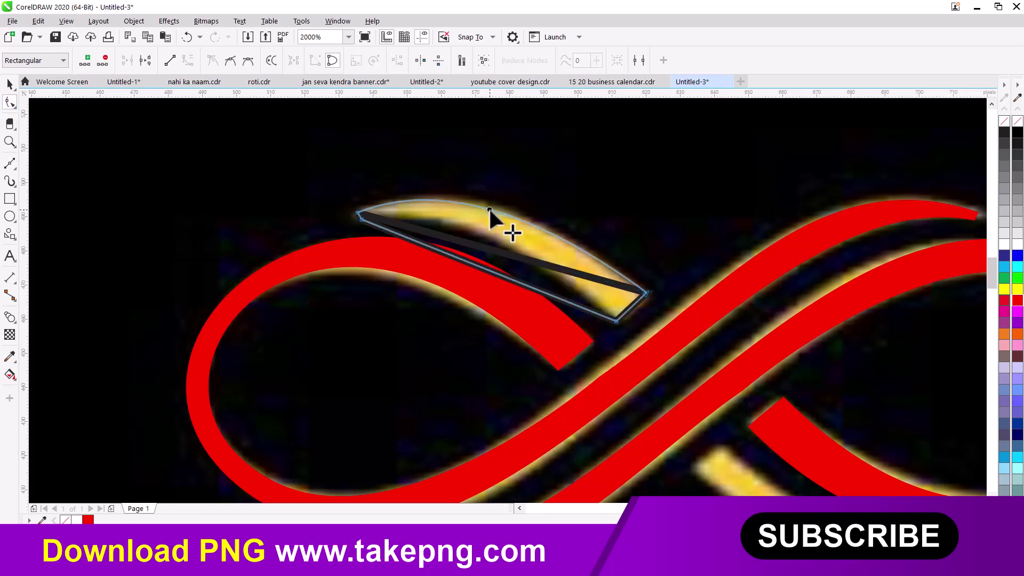
pyautogui.rightClick(498, 274)
pyautogui.click(522, 362)
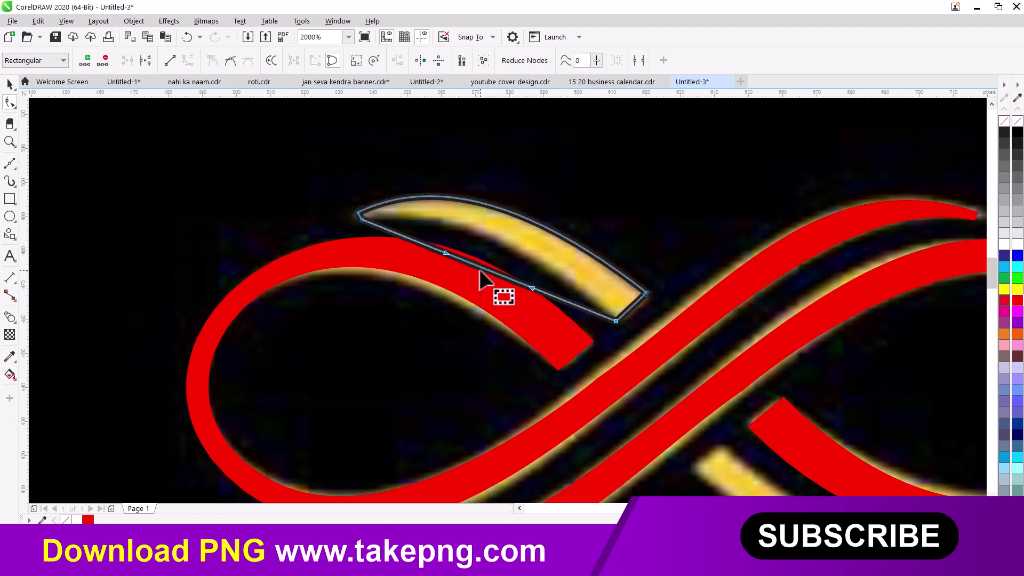
pyautogui.moveTo(483, 270); pyautogui.dragTo(481, 239)
# - Fill the short upper stroke with red and remove its outline
pyautogui.click(10, 84)
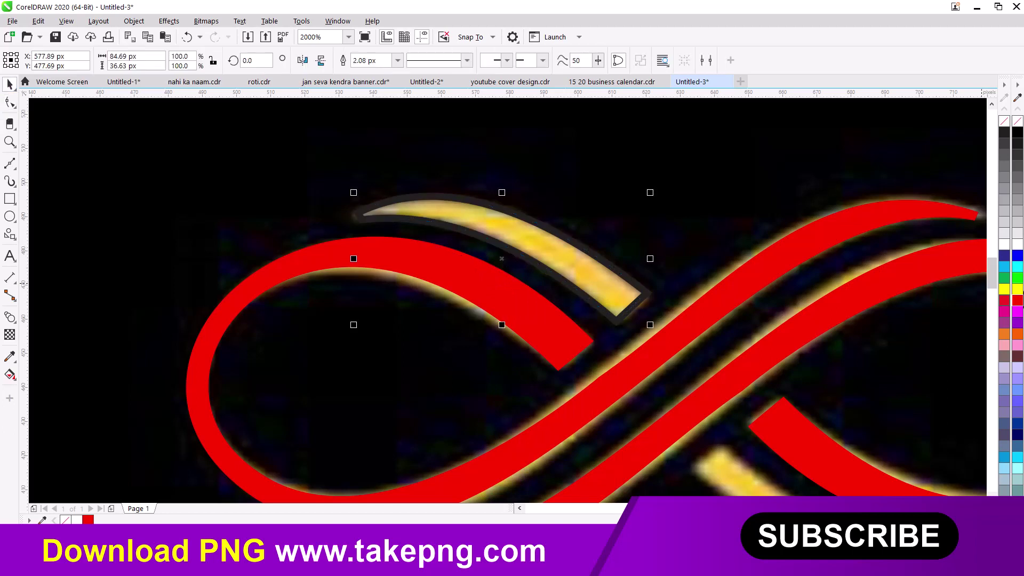
pyautogui.click(1019, 302)
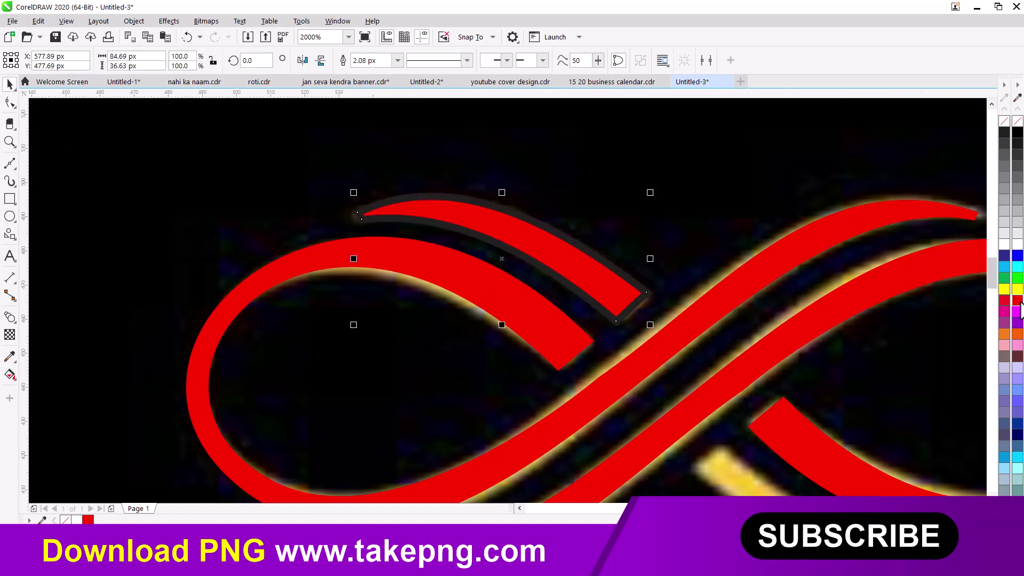
pyautogui.rightClick(1018, 124)
pyautogui.scroll(-2, 464, 258)
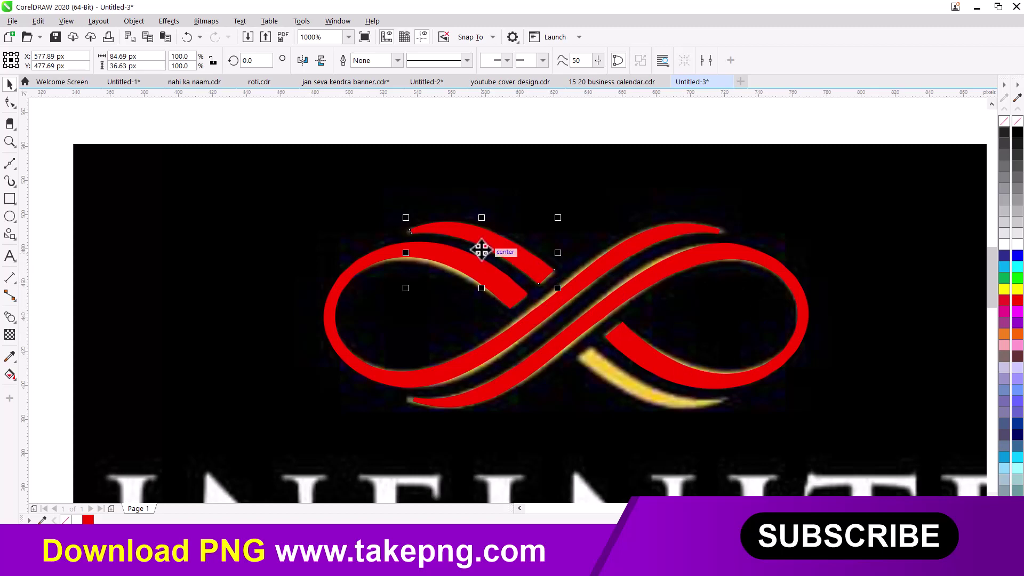
pyautogui.scroll(2, 479, 252)
pyautogui.scroll(-2, 484, 231)
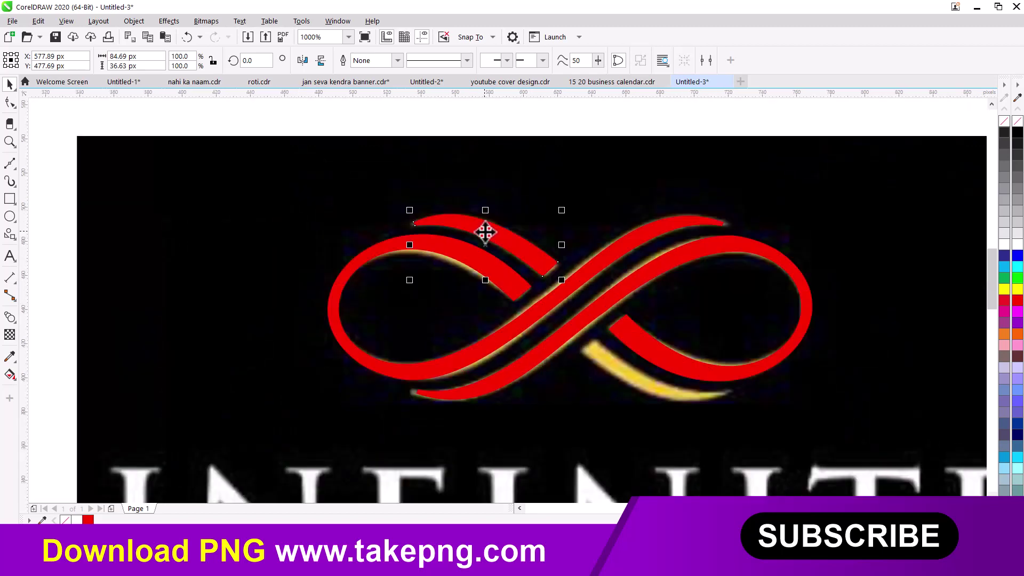
# - Try moving the short red stroke to the lower right gold stroke, undo it, and delete the mirrored strand over the right loop
pyautogui.moveTo(485, 231); pyautogui.dragTo(625, 368)
pyautogui.hotkey('ctrl', 'z')
pyautogui.click(608, 309)
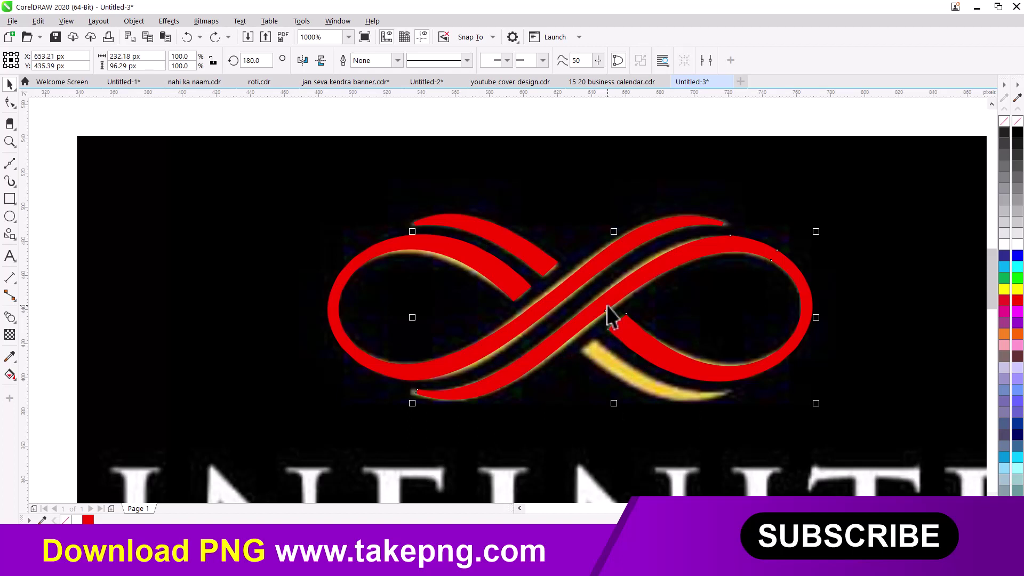
pyautogui.press('Delete')
# - Mirror a copy of the short stroke and the main strand together, horizontally and vertically, and align it over the emblem's right half
pyautogui.click(533, 273)
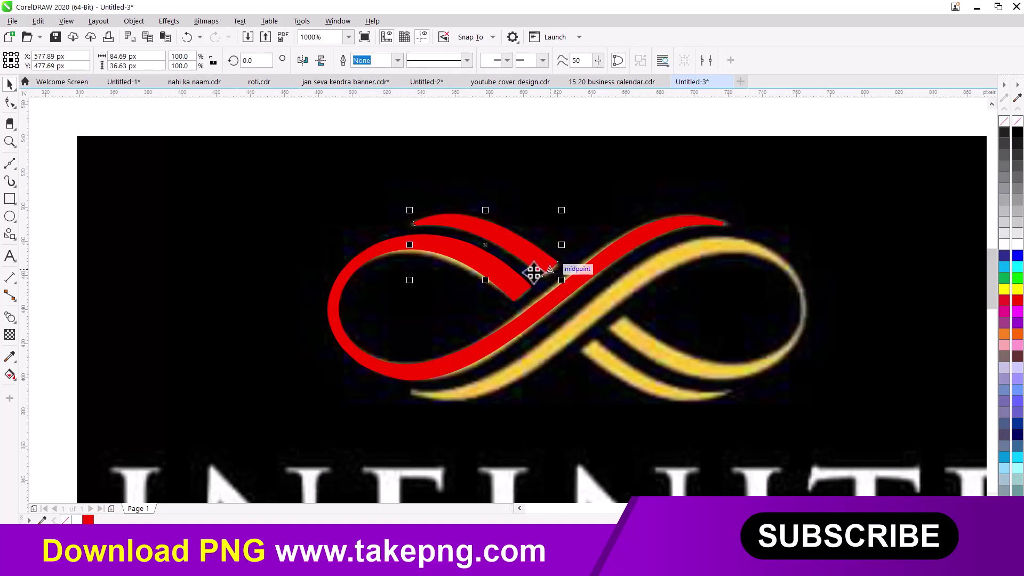
pyautogui.keyDown('shift'); pyautogui.click(377, 253); pyautogui.keyUp('shift')
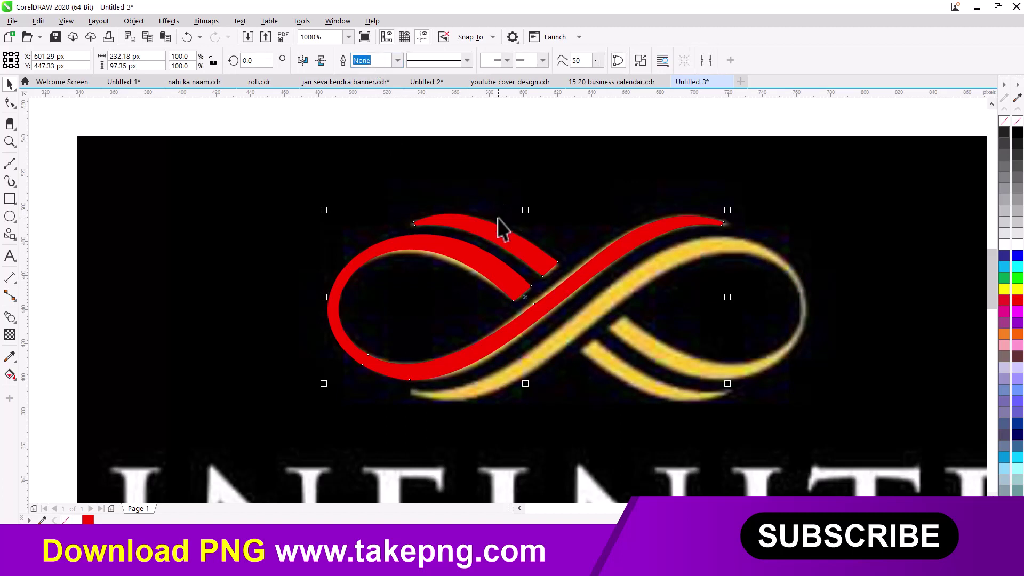
pyautogui.click(302, 60)
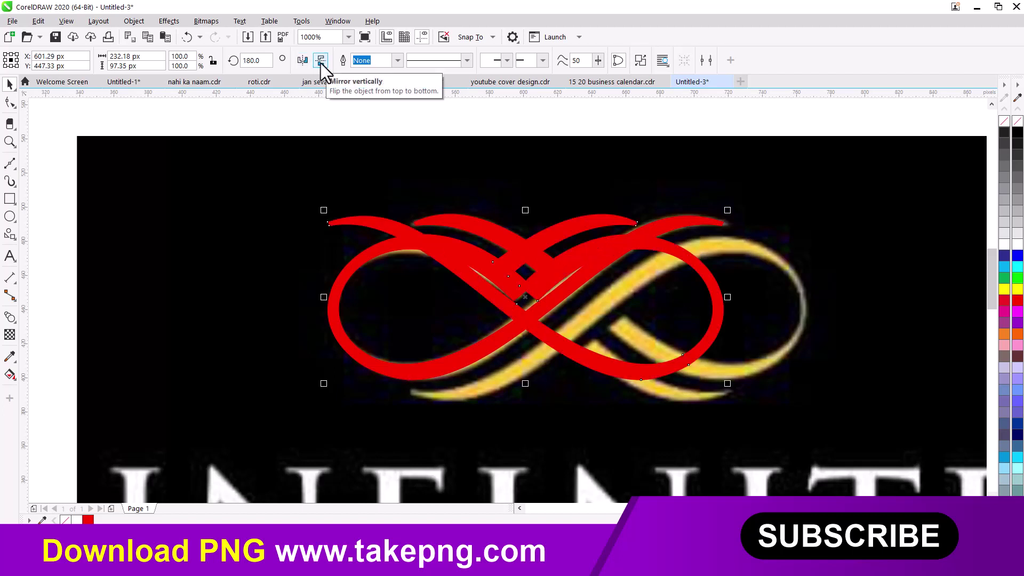
pyautogui.click(321, 61)
pyautogui.moveTo(528, 301); pyautogui.dragTo(618, 332)
# - Place a copy of the complete red emblem left of the reference image and delete the single-strand copy there
pyautogui.scroll(-3, 598, 328)
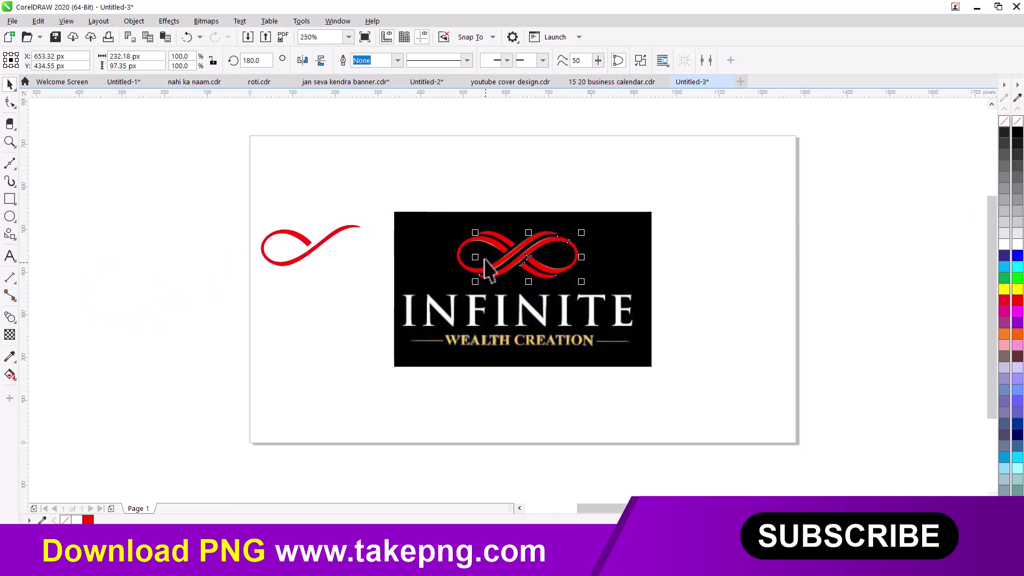
pyautogui.moveTo(441, 201); pyautogui.dragTo(626, 315)
pyautogui.moveTo(527, 259); pyautogui.dragTo(279, 310)
pyautogui.moveTo(219, 202); pyautogui.dragTo(366, 266)
pyautogui.press('Delete')
pyautogui.moveTo(221, 286); pyautogui.dragTo(184, 259)
pyautogui.moveTo(370, 356); pyautogui.dragTo(369, 357)
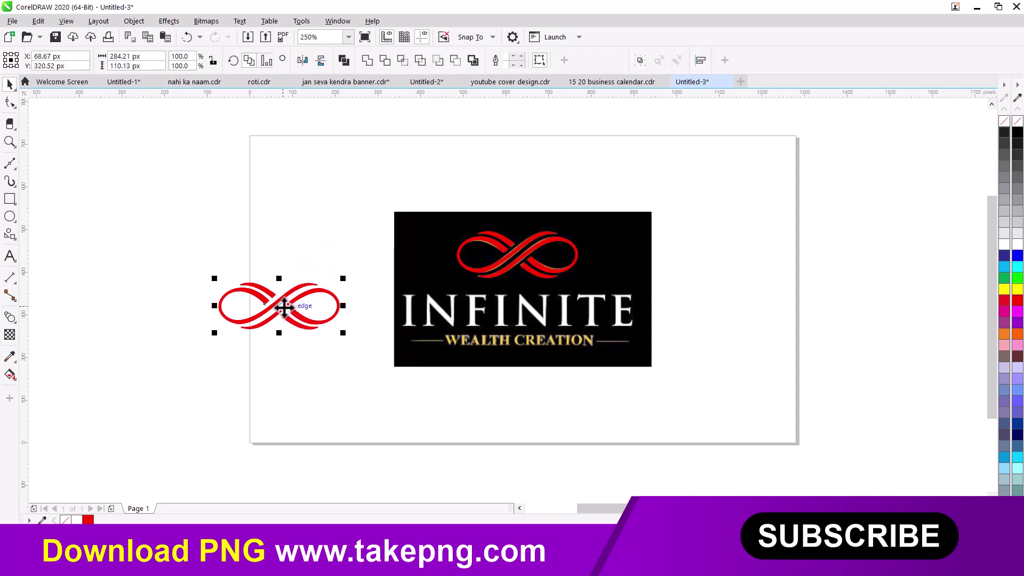
# - Move the spare red emblem up beside the reference emblem and add the text INFINITE in Times New Roman
pyautogui.moveTo(292, 304); pyautogui.dragTo(321, 254)
pyautogui.scroll(2, 469, 319)
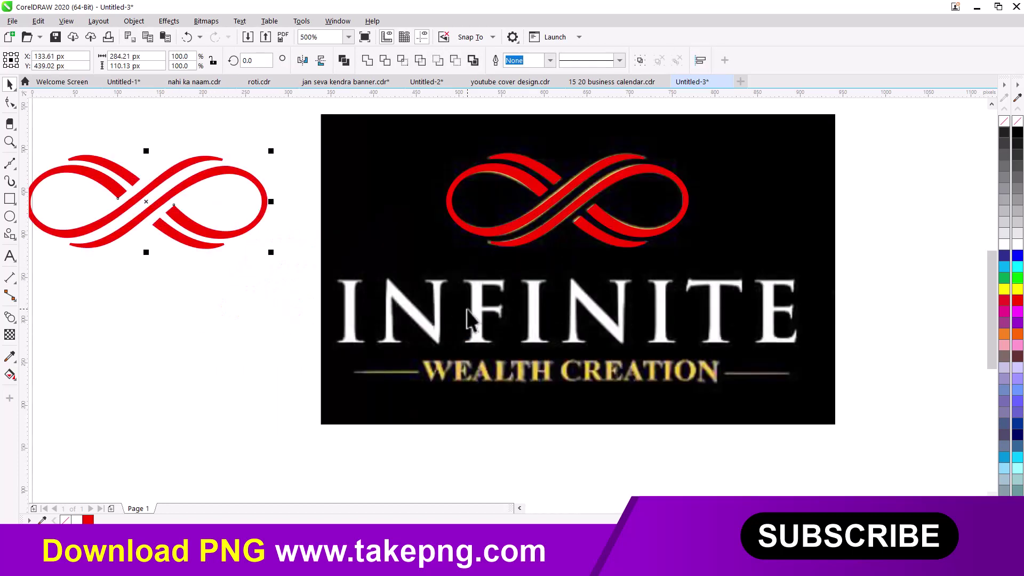
pyautogui.click(9, 256)
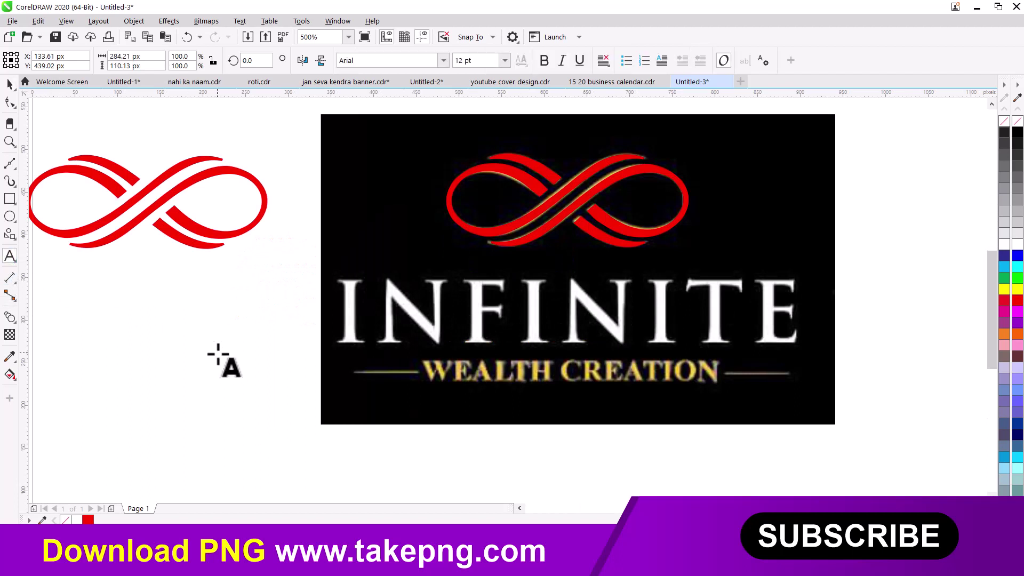
pyautogui.click(217, 353)
pyautogui.write('INFIN')
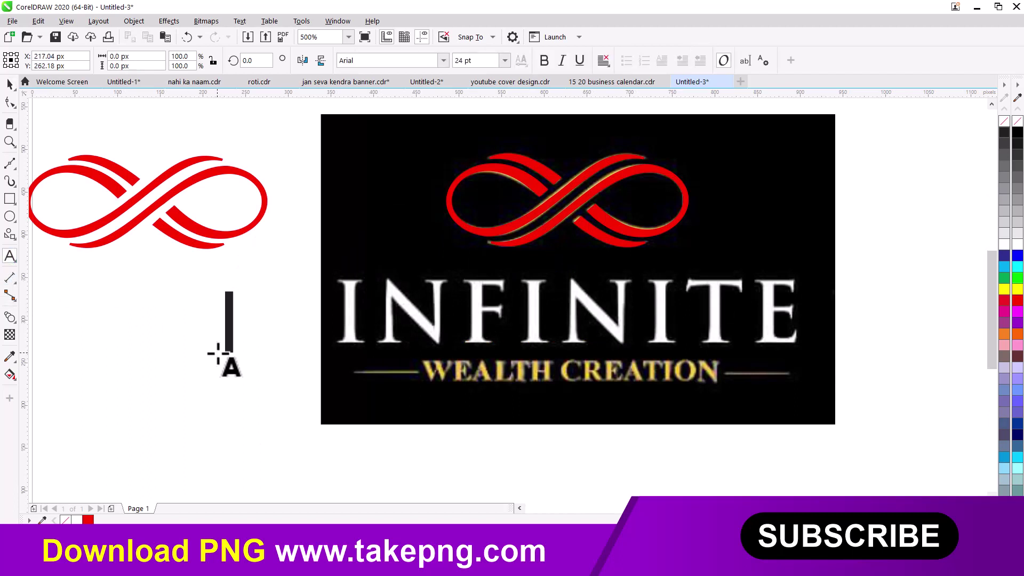
pyautogui.write('ITE')
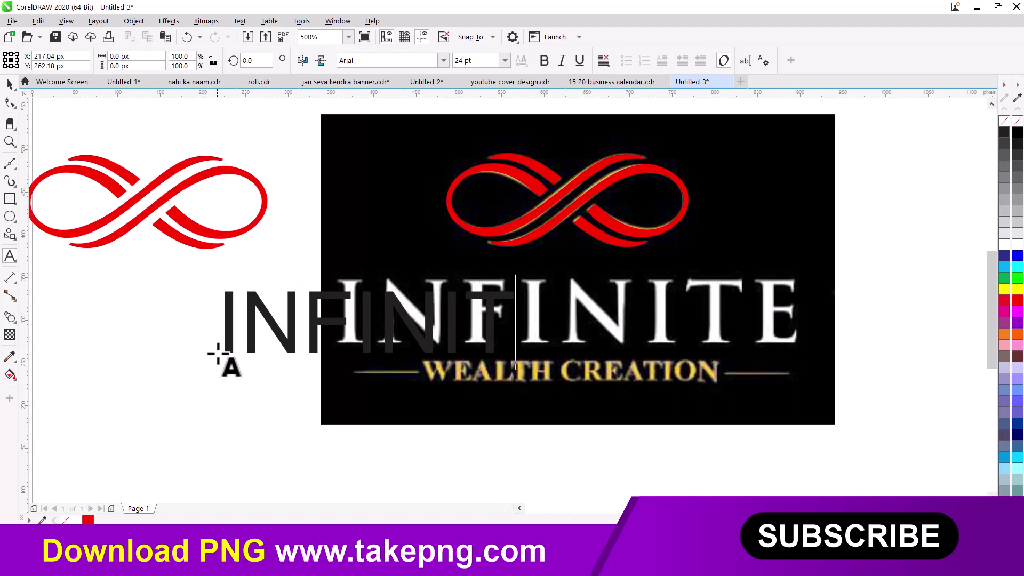
pyautogui.click(9, 84)
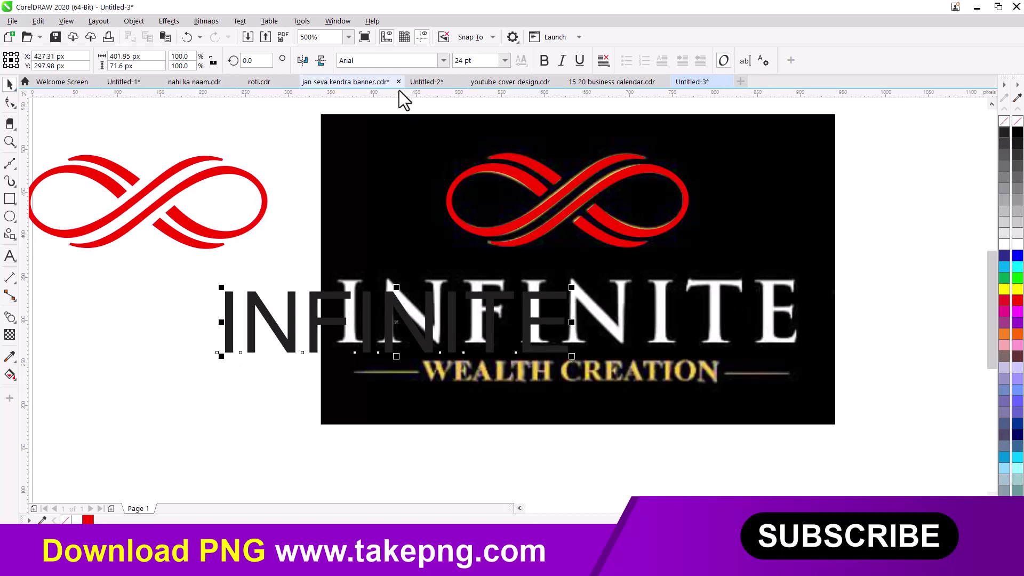
pyautogui.click(444, 59)
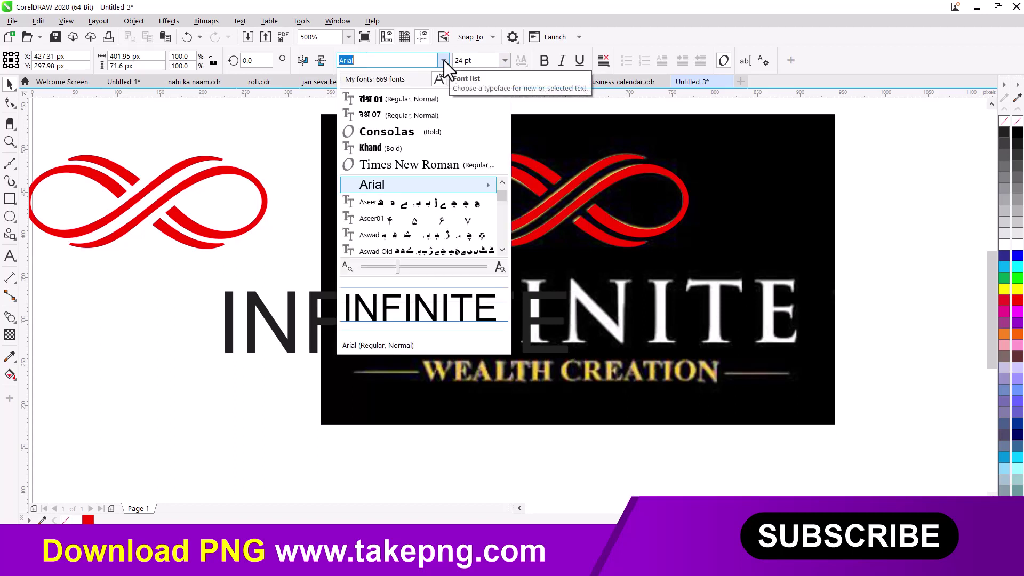
pyautogui.click(422, 164)
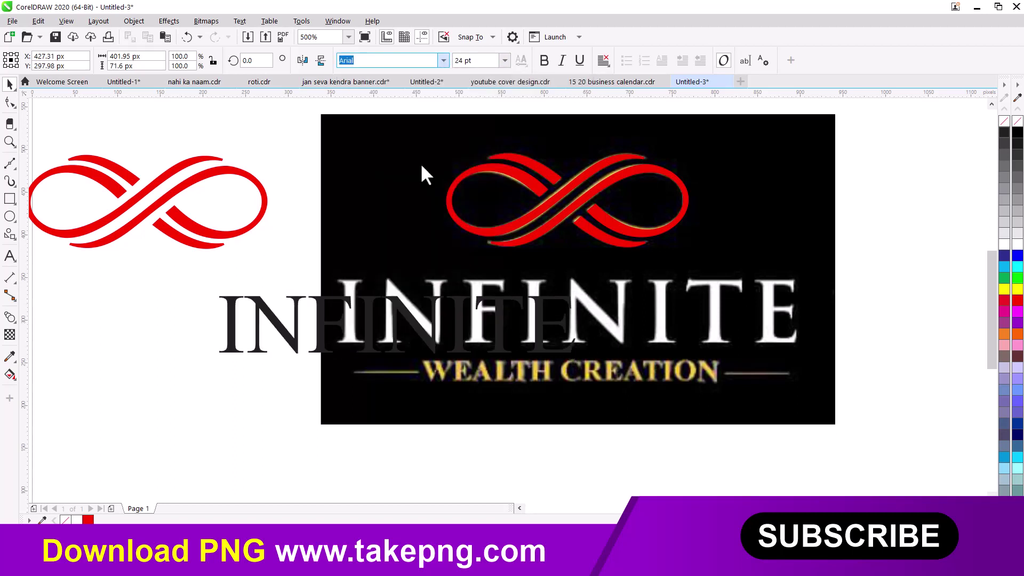
# - Place the INFINITE text over the reference wordmark, scale it to about 26.7 pt and align its first letter with the original
pyautogui.click(398, 330)
pyautogui.moveTo(395, 326); pyautogui.dragTo(518, 315)
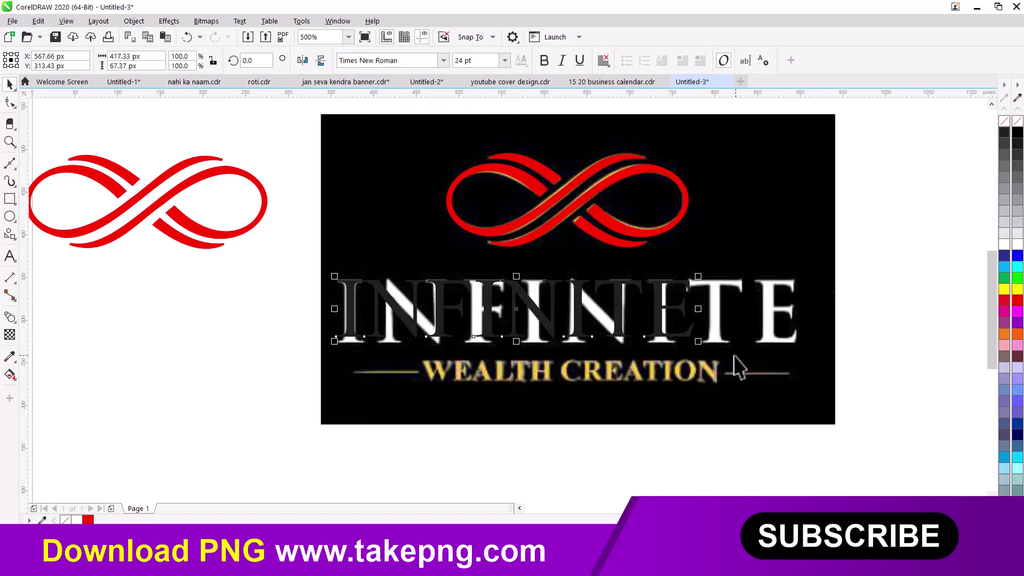
pyautogui.moveTo(698, 341); pyautogui.dragTo(739, 358)
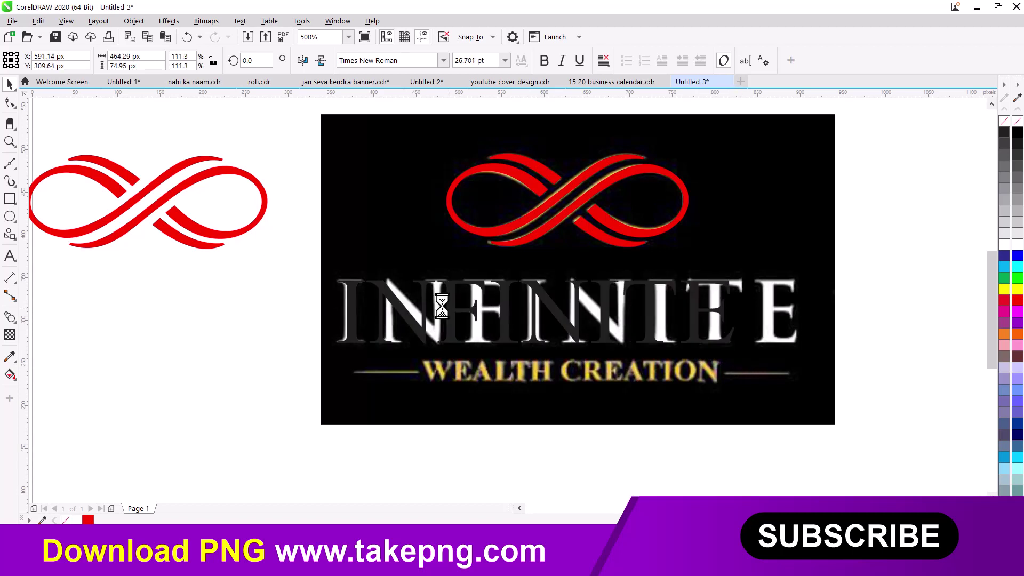
pyautogui.scroll(2, 371, 309)
pyautogui.moveTo(341, 291); pyautogui.dragTo(339, 291)
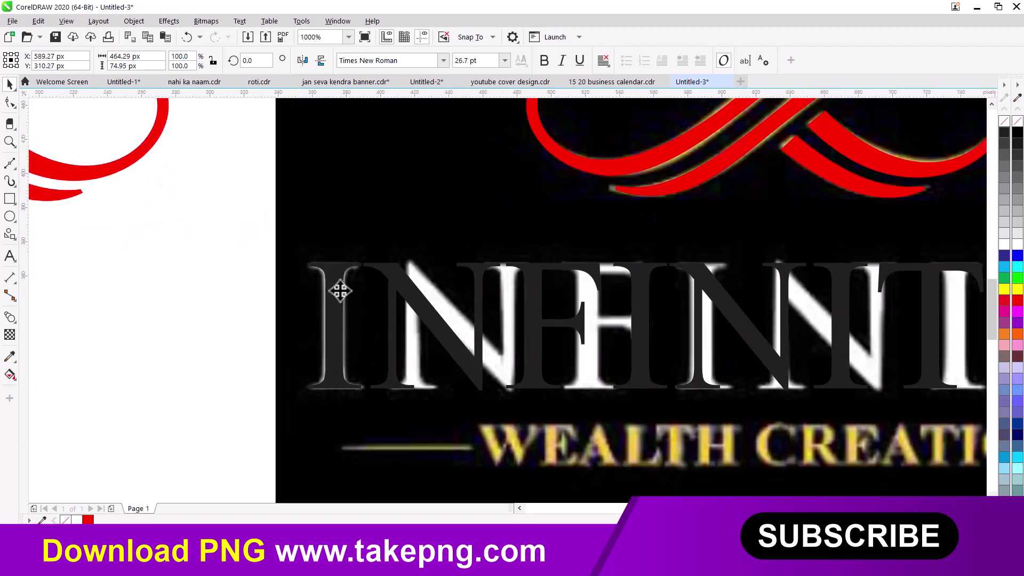
# - Widen the letter spacing of INFINITE with the Shape tool until the word spans the reference wordmark
pyautogui.scroll(-2, 343, 297)
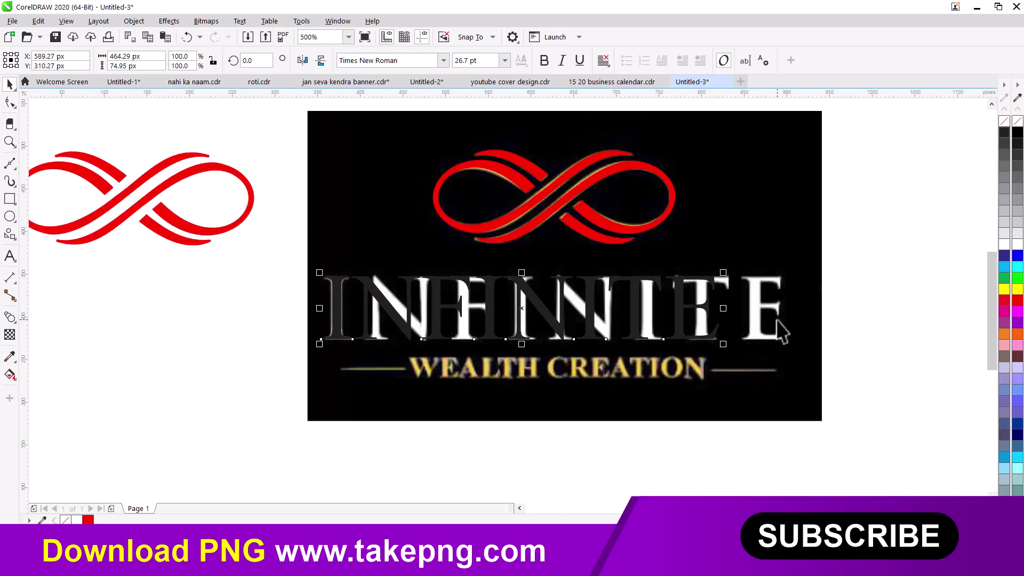
pyautogui.click(9, 102)
pyautogui.moveTo(724, 350); pyautogui.dragTo(773, 350)
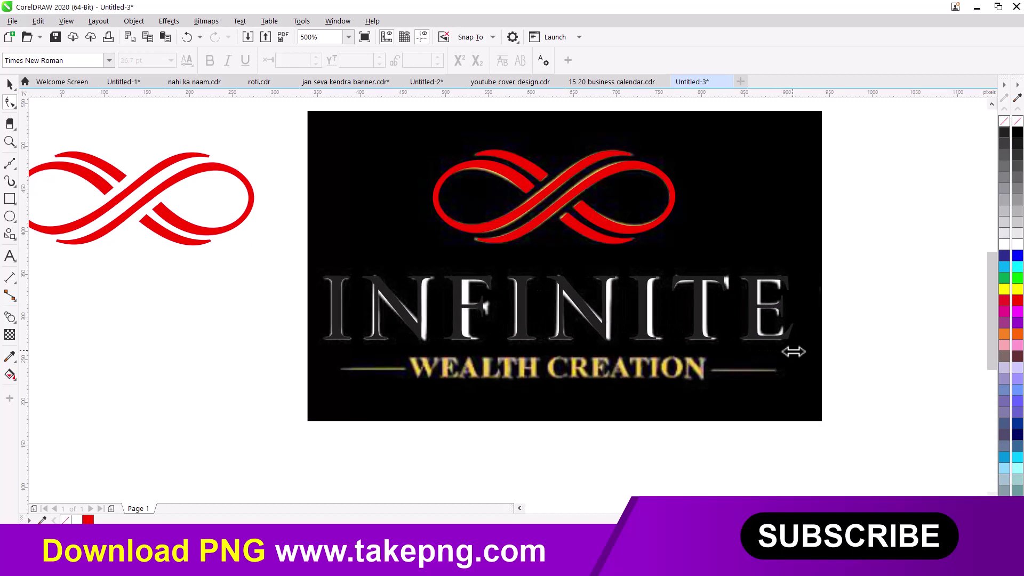
pyautogui.click(9, 84)
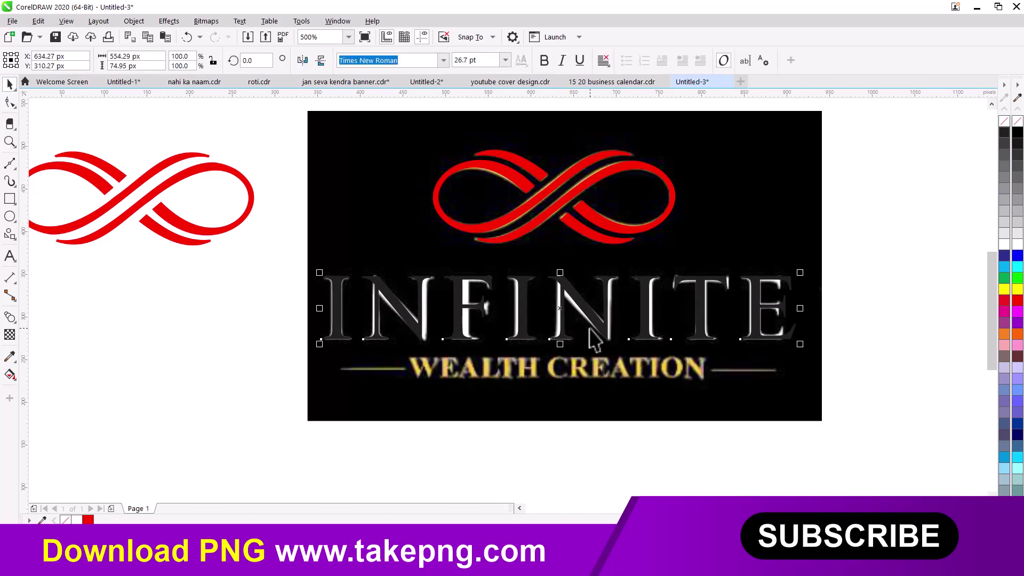
# - Add the bold Times New Roman text WEALTH CREATION and fit it over the reference tagline at about 8.371 pt
pyautogui.click(9, 256)
pyautogui.click(194, 396)
pyautogui.write('WEALTH CR')
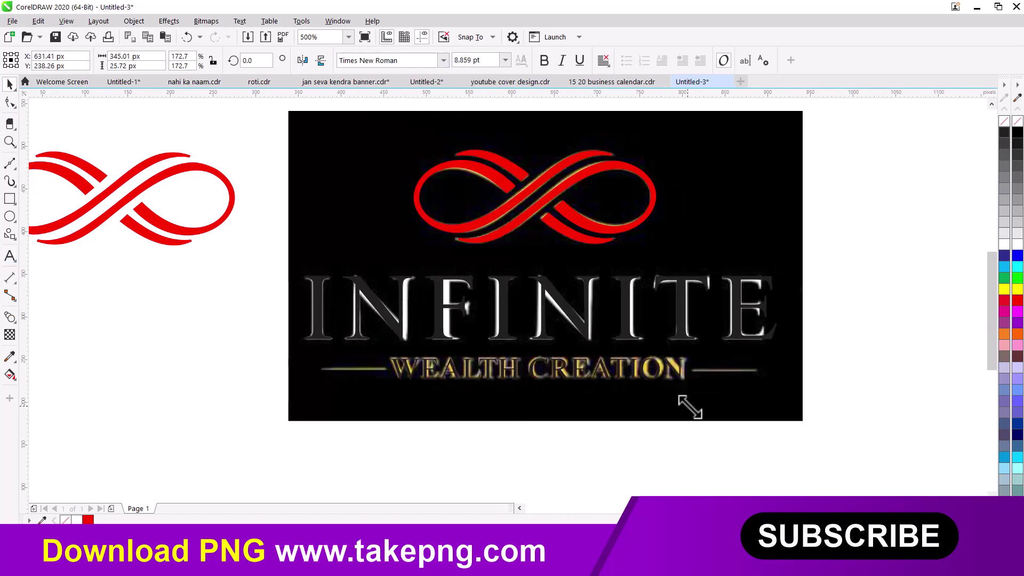
pyautogui.scroll(2, 688, 393)
pyautogui.scroll(-2, 689, 384)
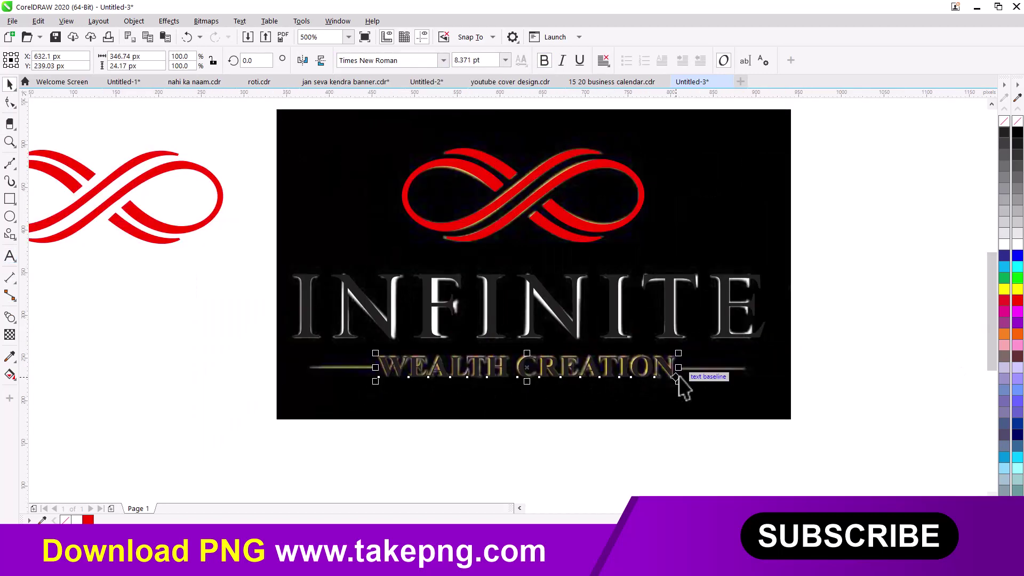
# - Draw a horizontal line about 75 px long over the gold line before the tagline and convert its 2.08 px outline to an object
pyautogui.scroll(2, 309, 379)
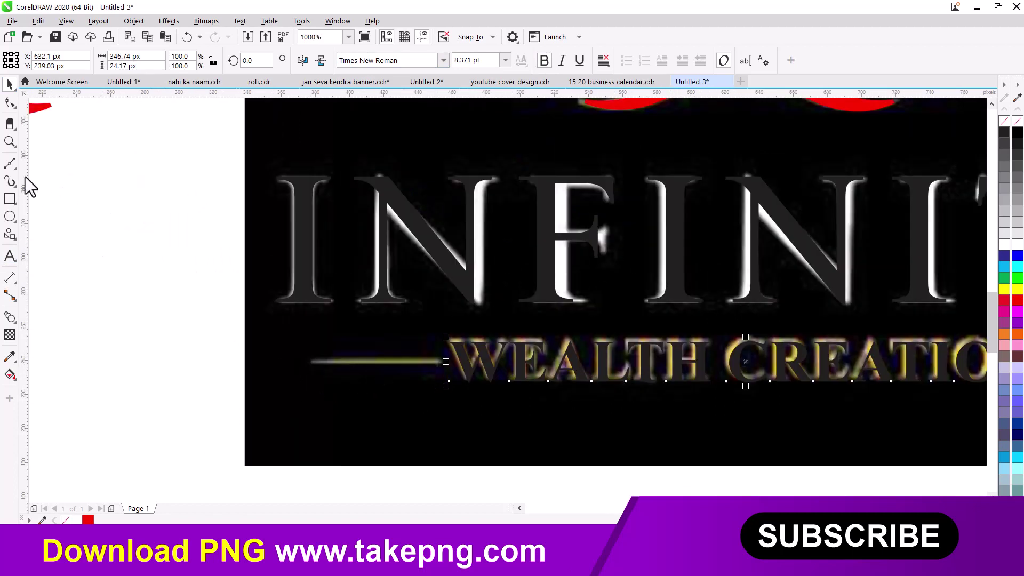
pyautogui.click(10, 163)
pyautogui.click(59, 174)
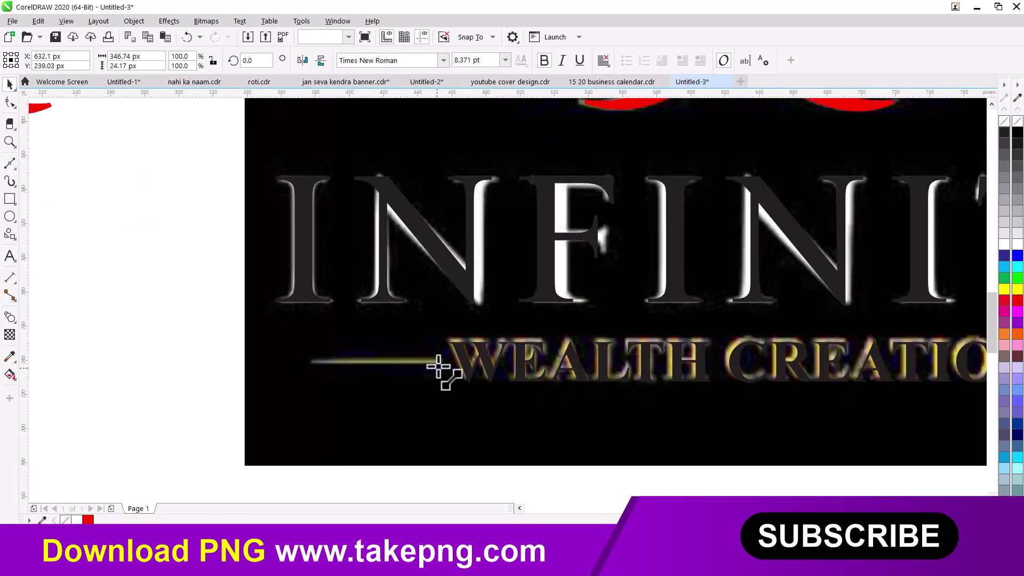
pyautogui.moveTo(440, 363); pyautogui.dragTo(306, 361)
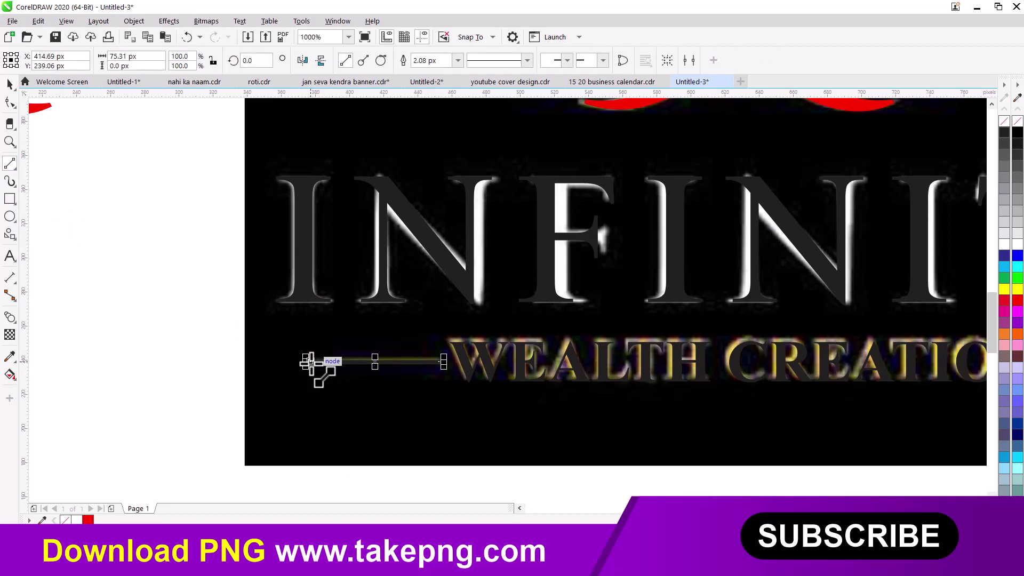
pyautogui.click(10, 85)
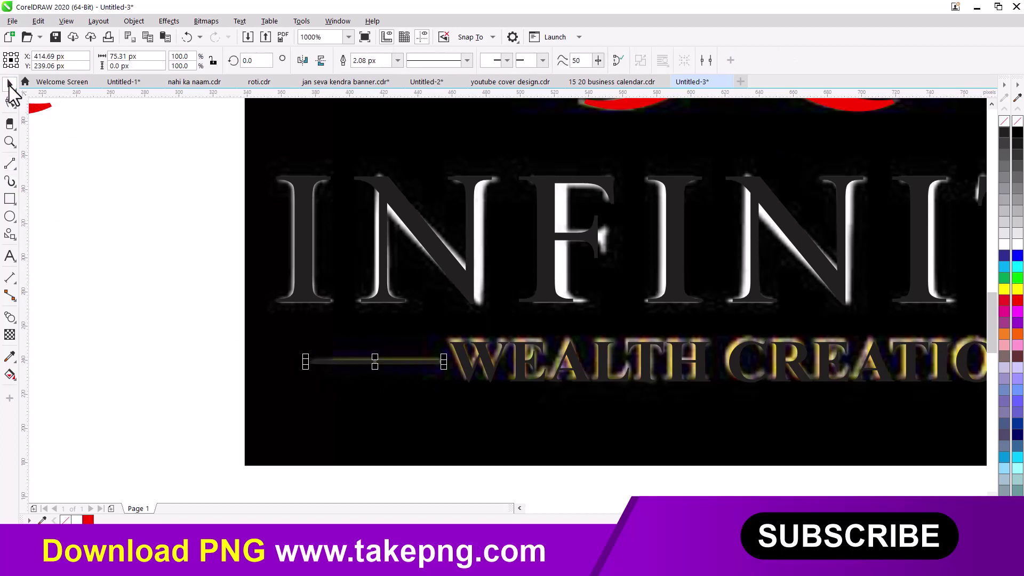
pyautogui.scroll(-2, 250, 348)
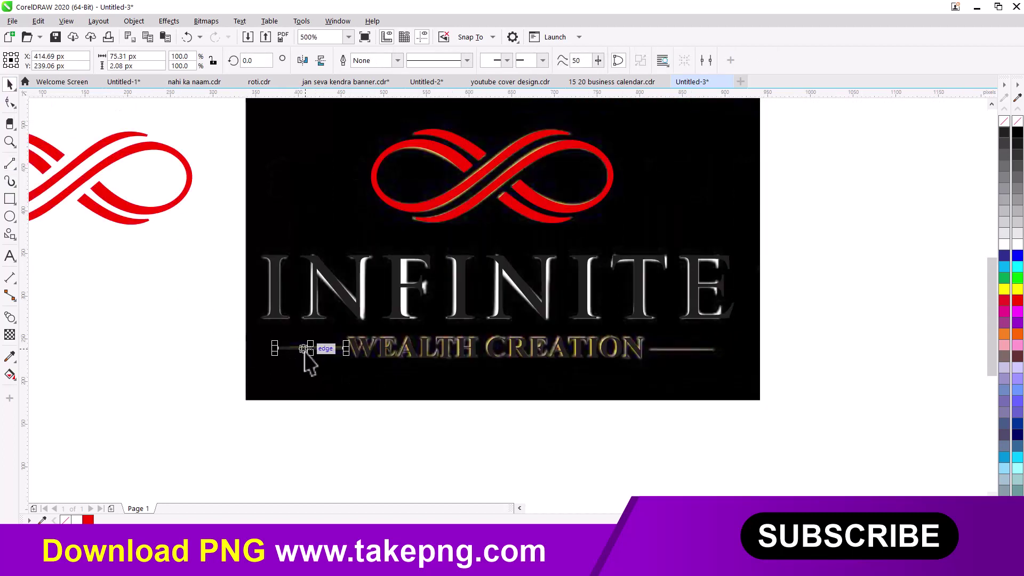
# - Place a copy of the thin line over the gold line after WEALTH CREATION
pyautogui.moveTo(309, 347); pyautogui.dragTo(619, 371)
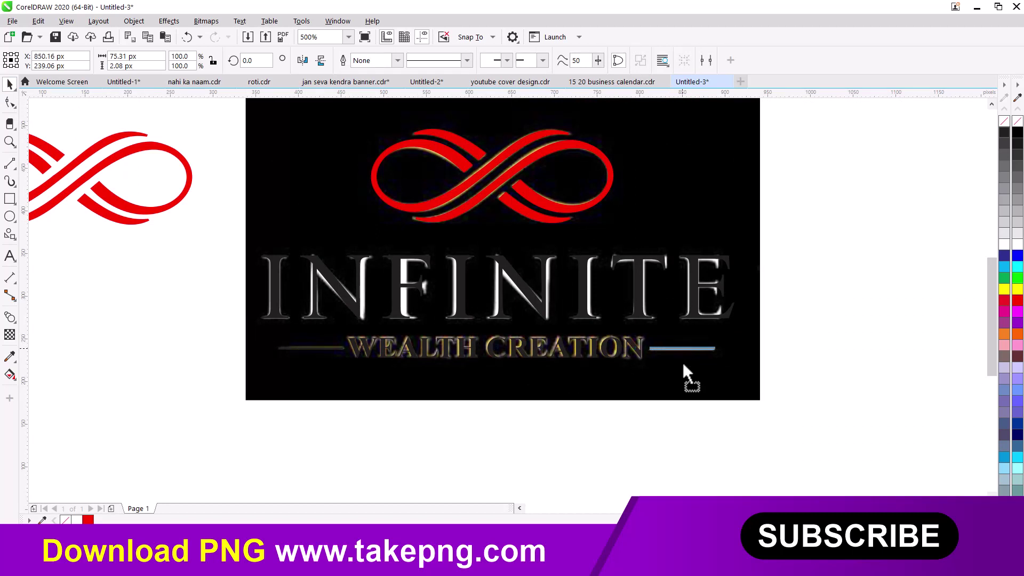
pyautogui.moveTo(683, 361); pyautogui.dragTo(683, 361)
pyautogui.scroll(-2, 558, 292)
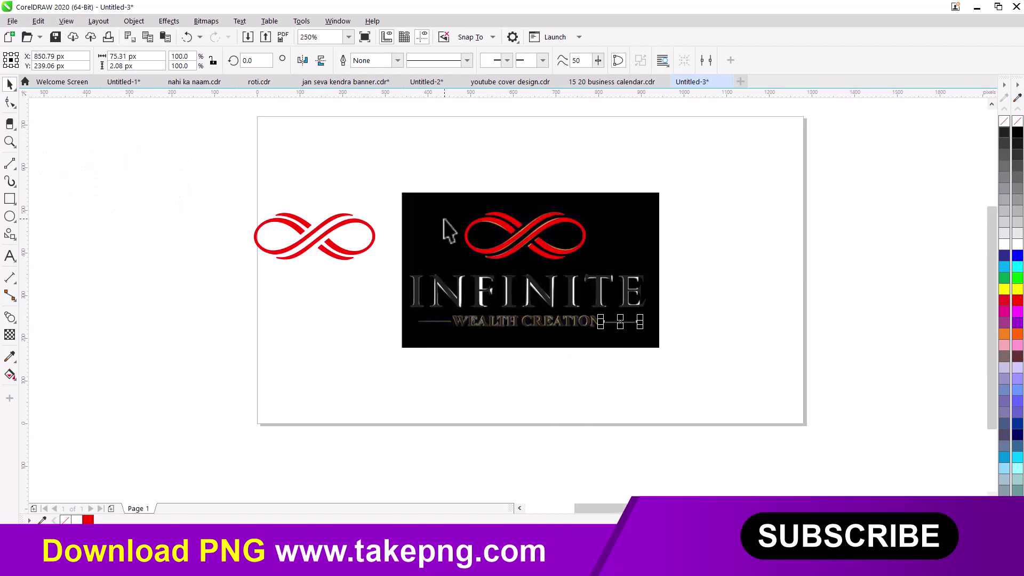
# - Move the reference image to the right of the traced logo and delete the spare red emblem
pyautogui.click(419, 214)
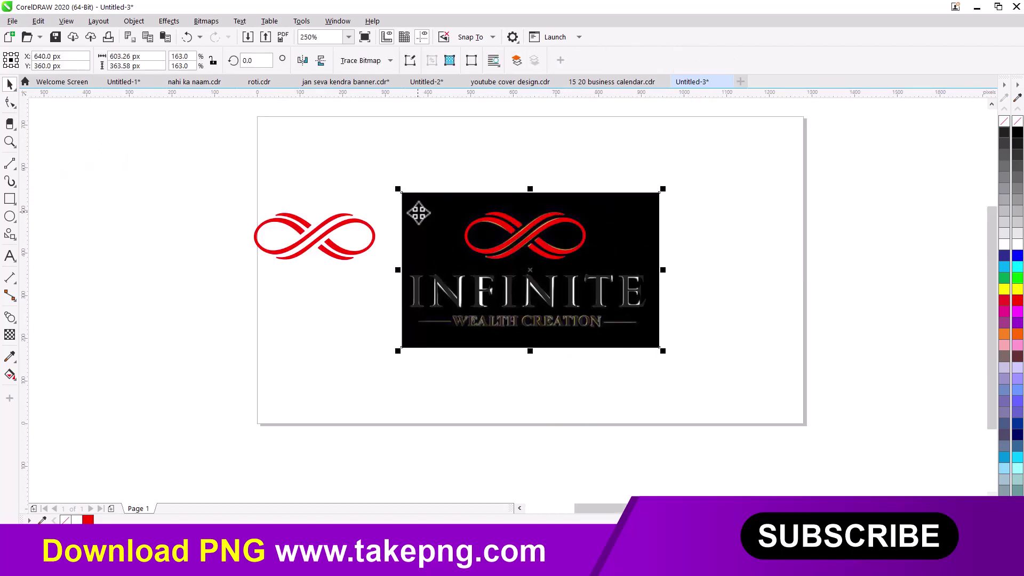
pyautogui.moveTo(419, 214); pyautogui.dragTo(706, 212)
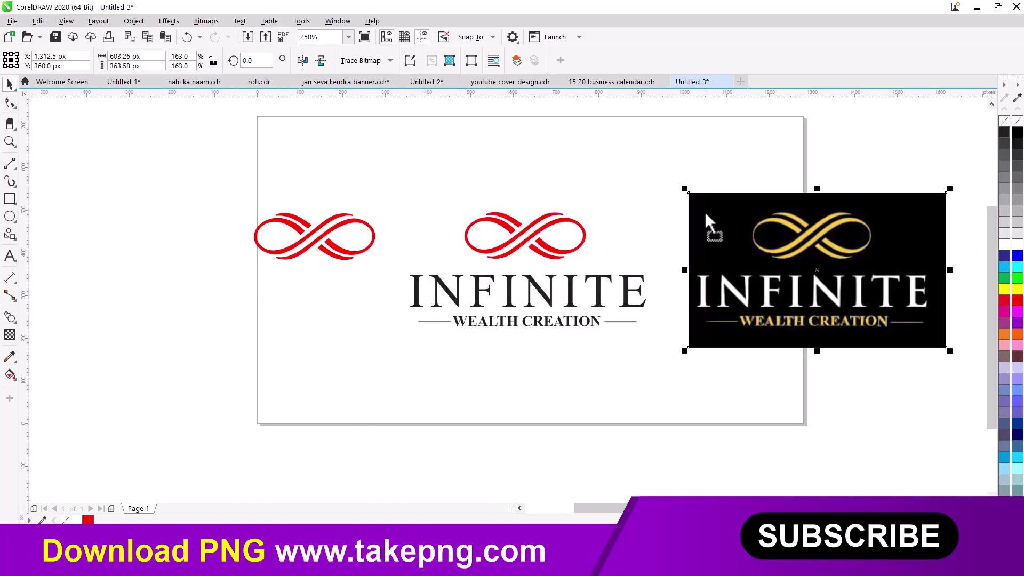
pyautogui.moveTo(199, 187); pyautogui.dragTo(385, 290)
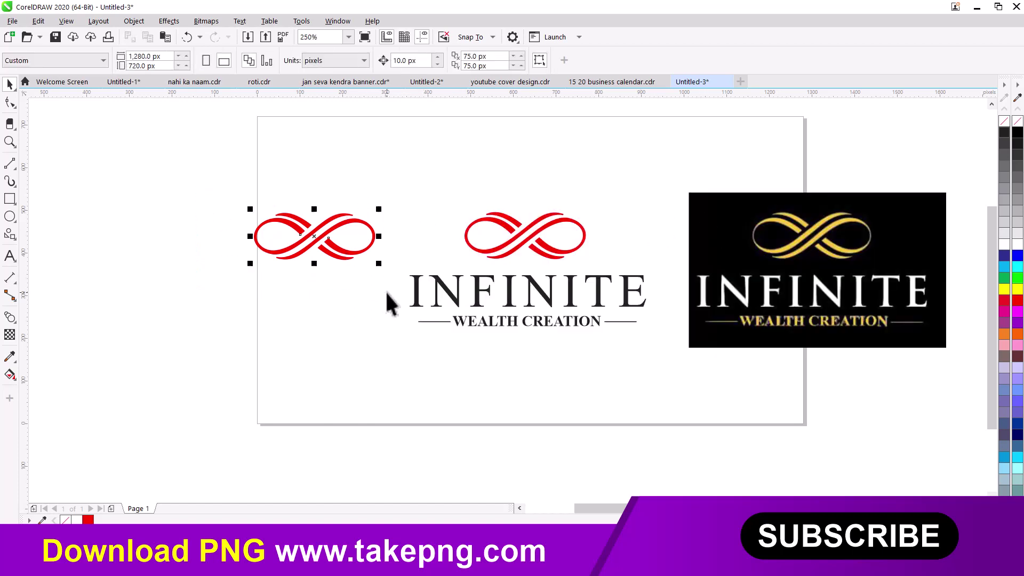
pyautogui.press('Delete')
# - Shift the complete traced logo left on the page and place a copy of it outside the page's left edge
pyautogui.moveTo(373, 184); pyautogui.dragTo(651, 348)
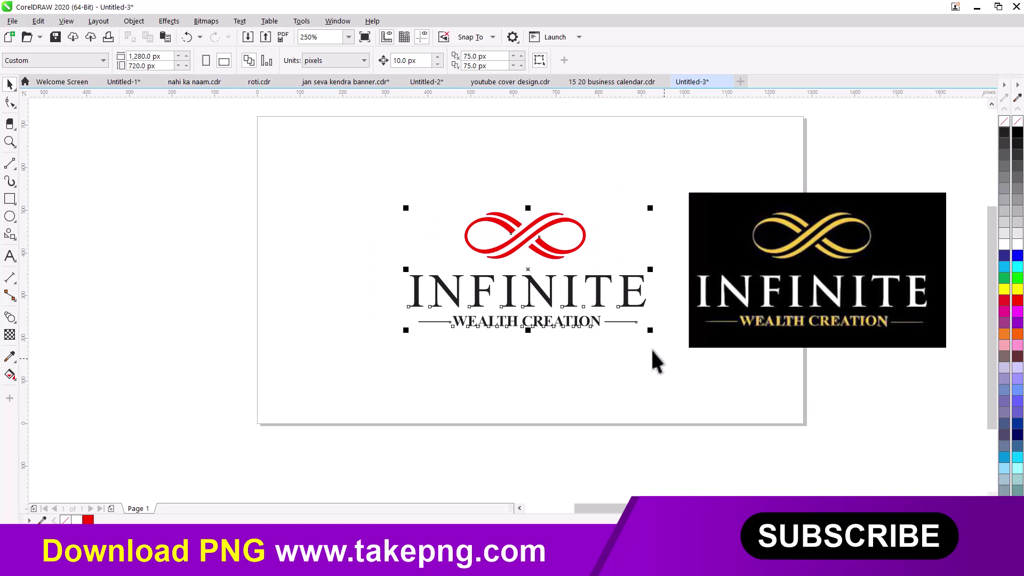
pyautogui.moveTo(548, 295); pyautogui.dragTo(475, 295)
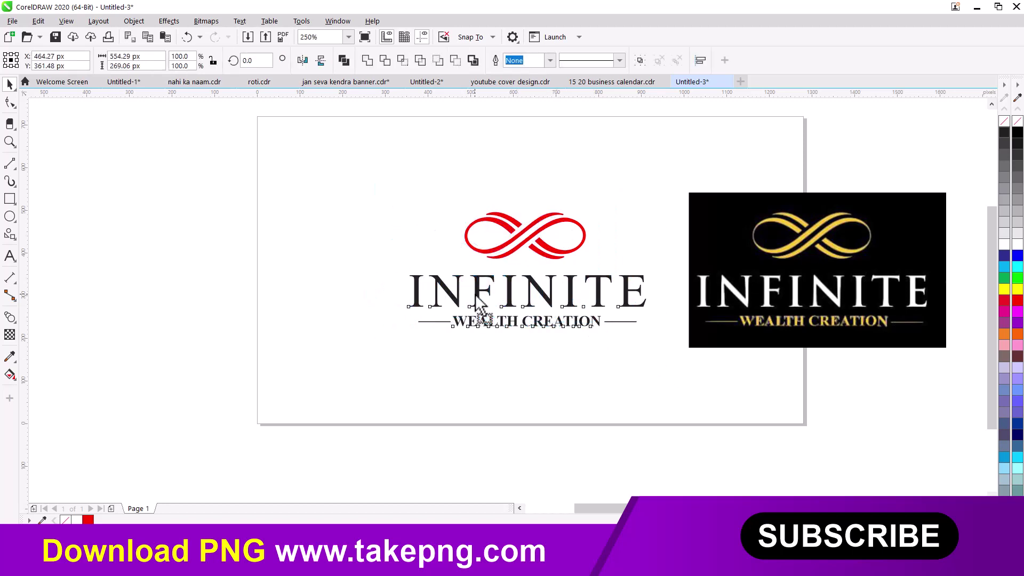
pyautogui.click(584, 269)
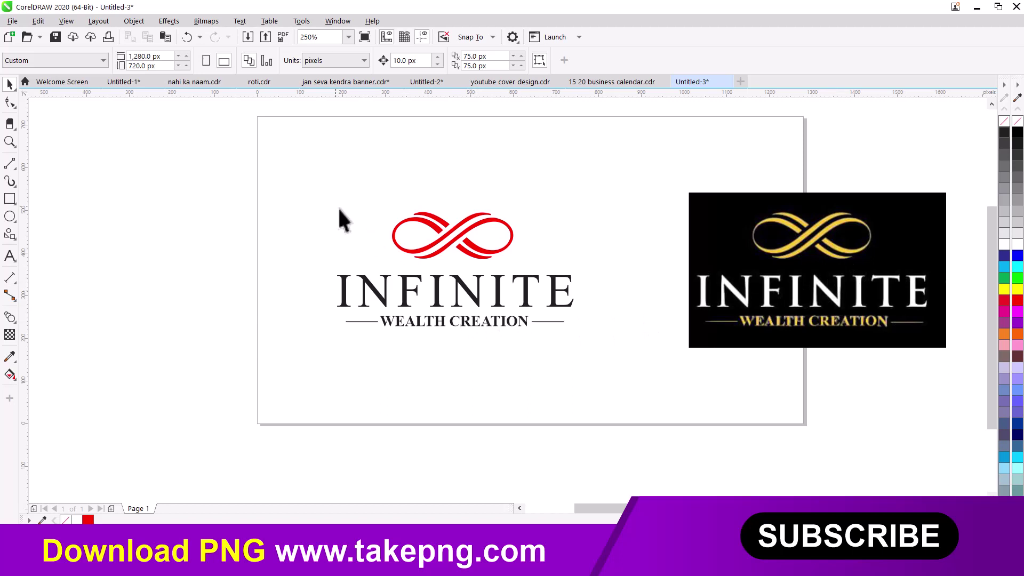
pyautogui.click(464, 292)
pyautogui.moveTo(464, 293); pyautogui.dragTo(142, 275)
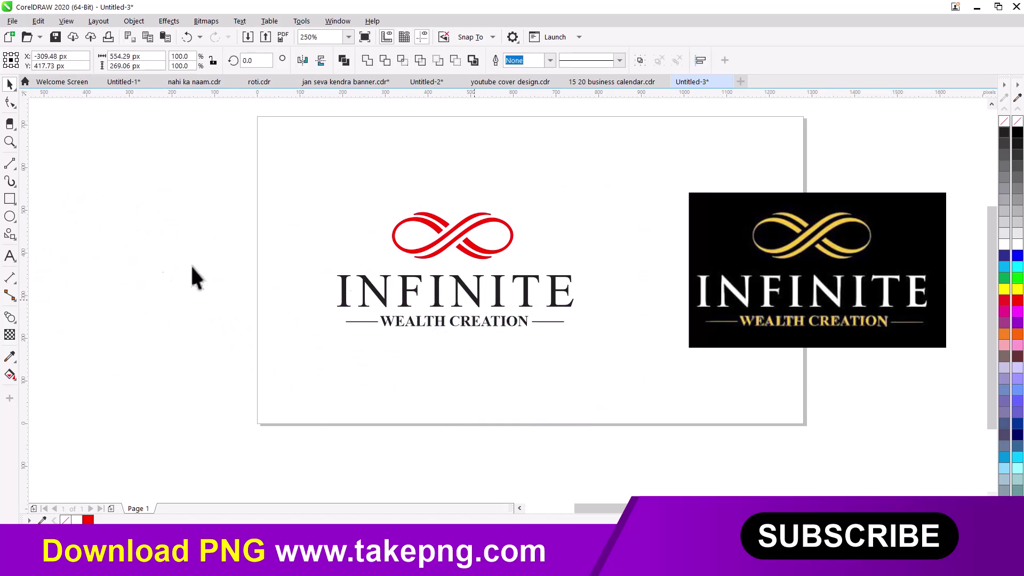
pyautogui.click(721, 246)
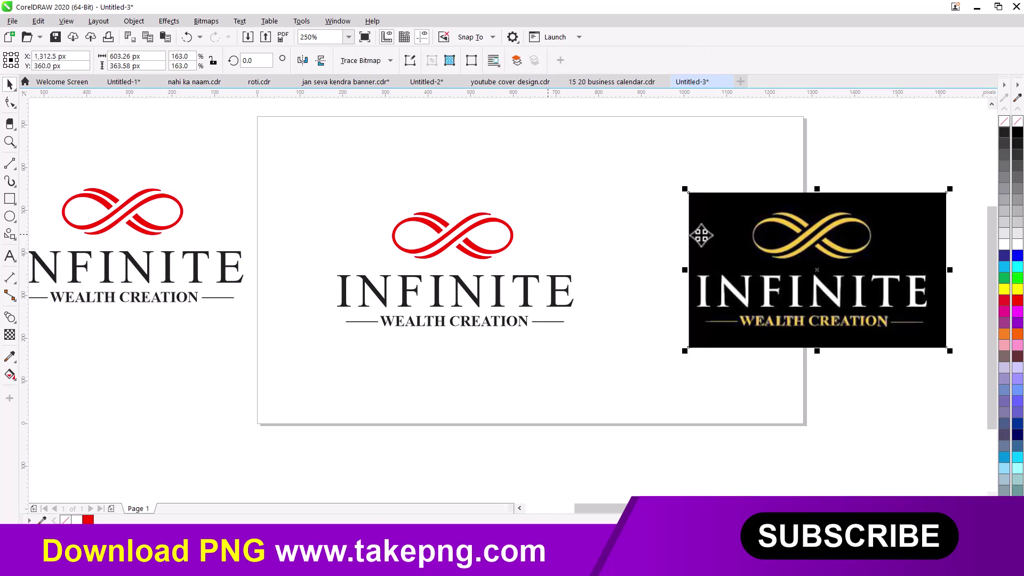